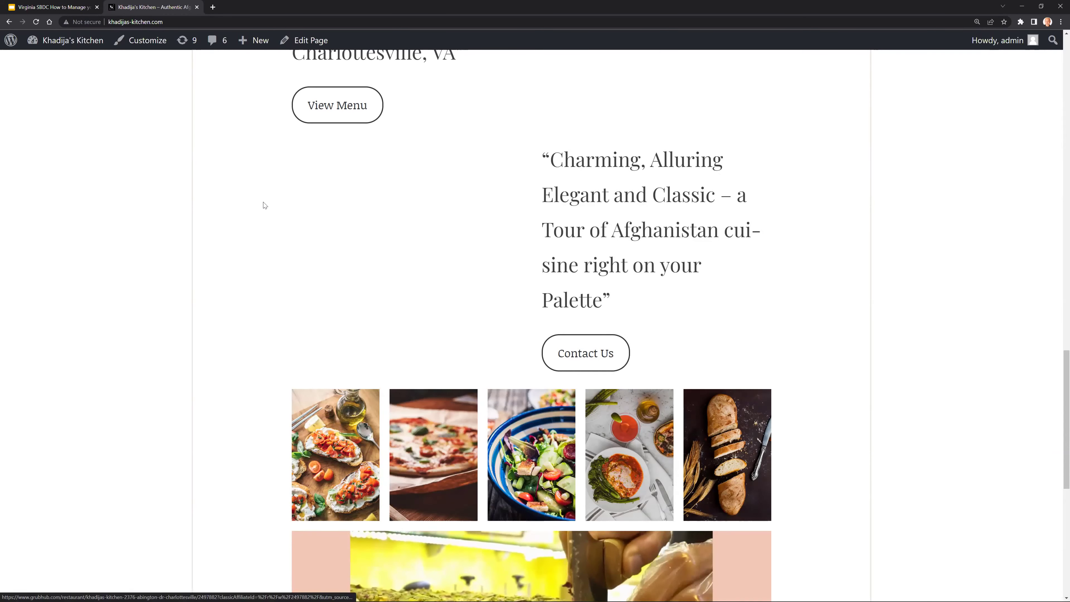
# Look over the live home page from its photo gallery back to the header, and open the site's admin dashboard
pyautogui.scroll(-6, 264, 205)
pyautogui.scroll(2, 264, 205)
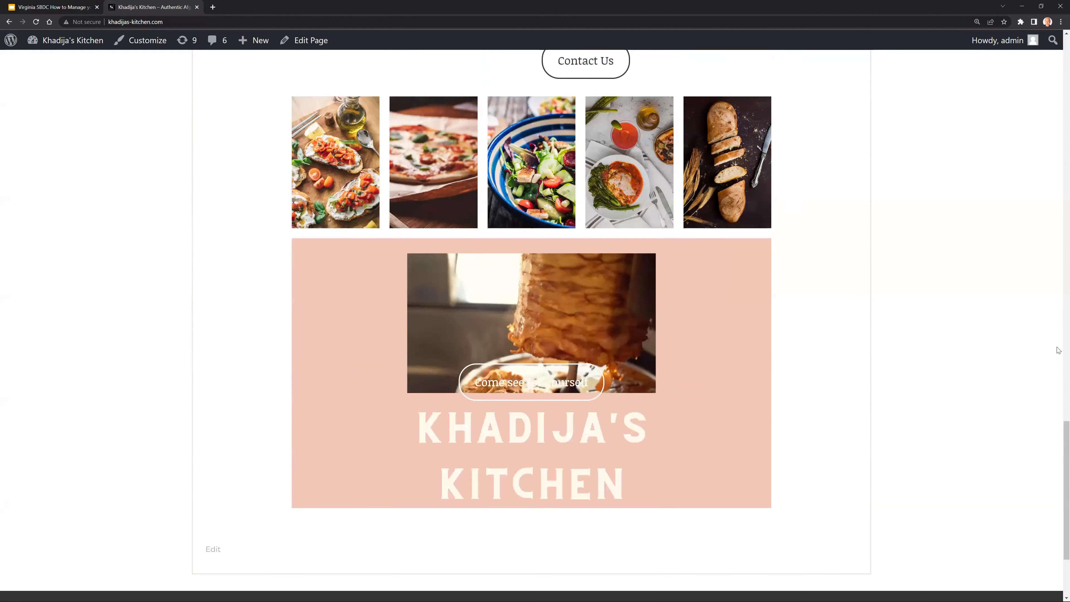
pyautogui.scroll(5, 1059, 71)
pyautogui.scroll(10, 1058, 71)
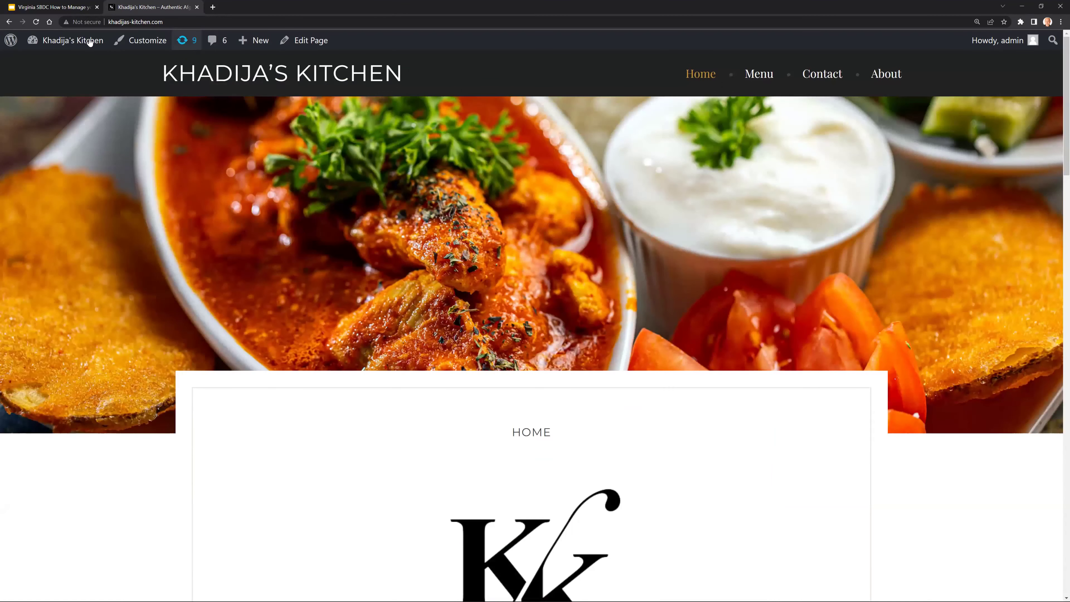
pyautogui.moveTo(73, 43)
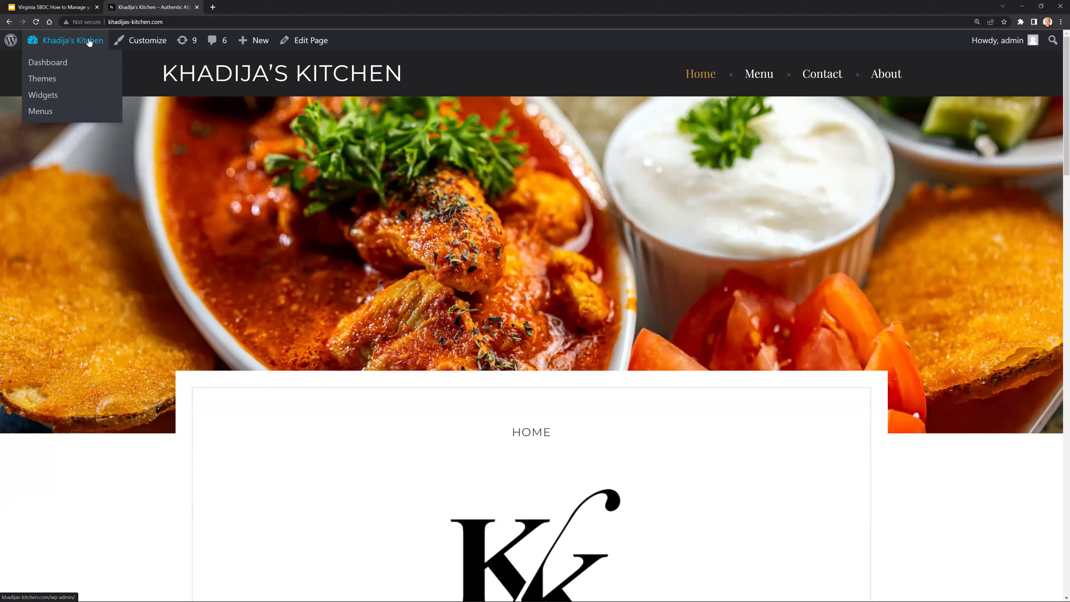
pyautogui.click(57, 67)
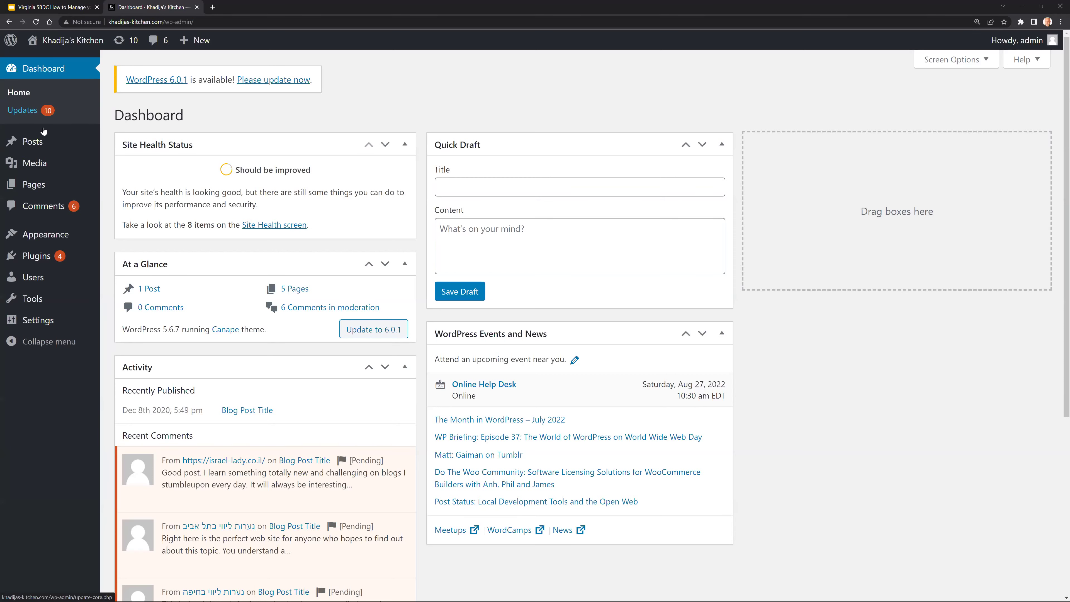
# Open the media library's file upload area and highlight the maximum upload file size
pyautogui.click(36, 163)
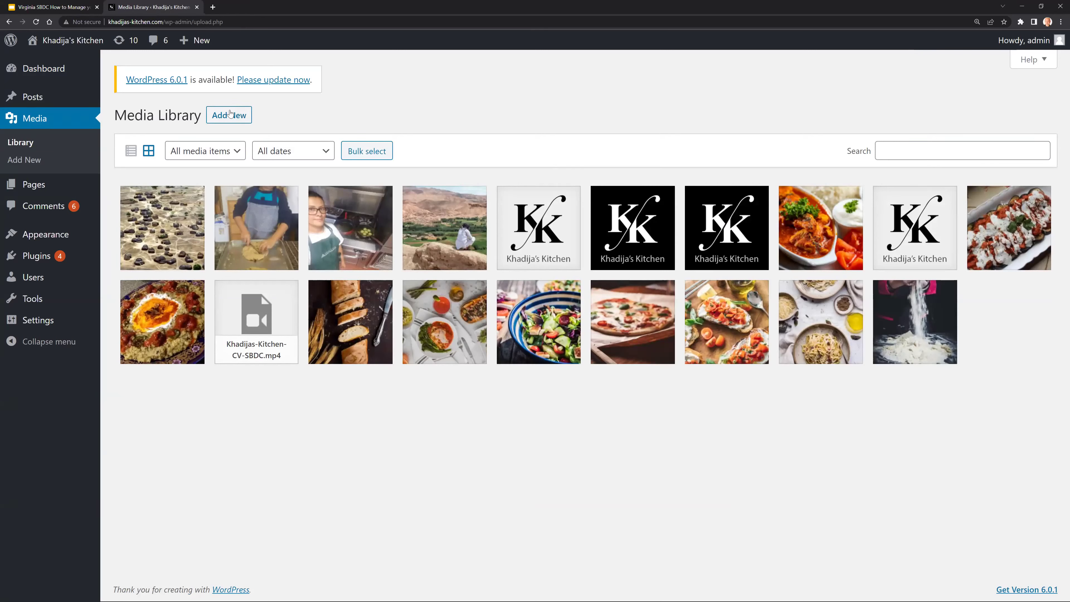
pyautogui.click(228, 118)
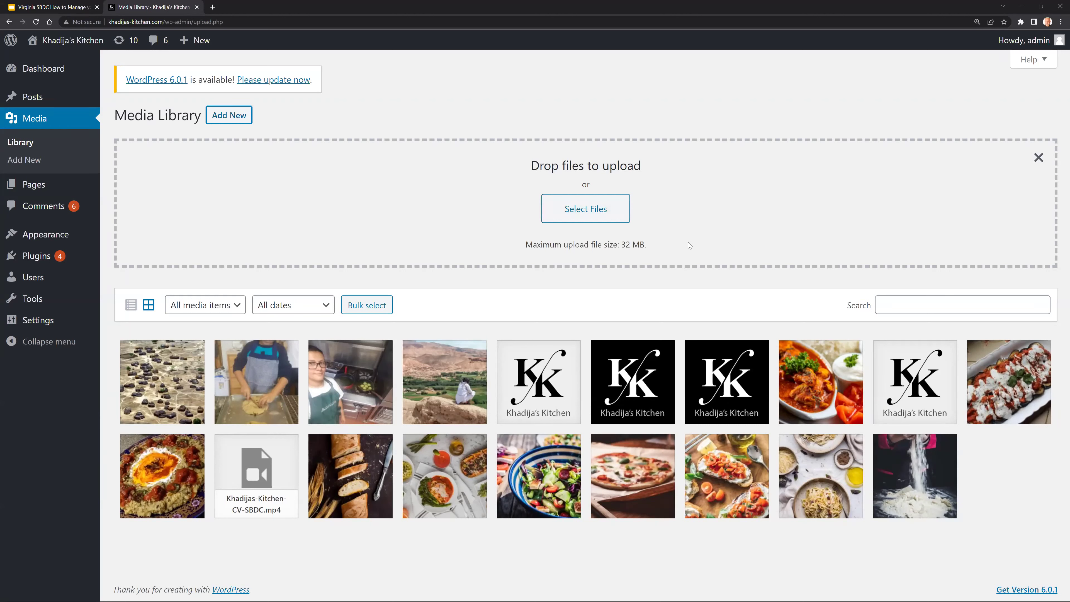
pyautogui.moveTo(647, 248); pyautogui.dragTo(527, 246)
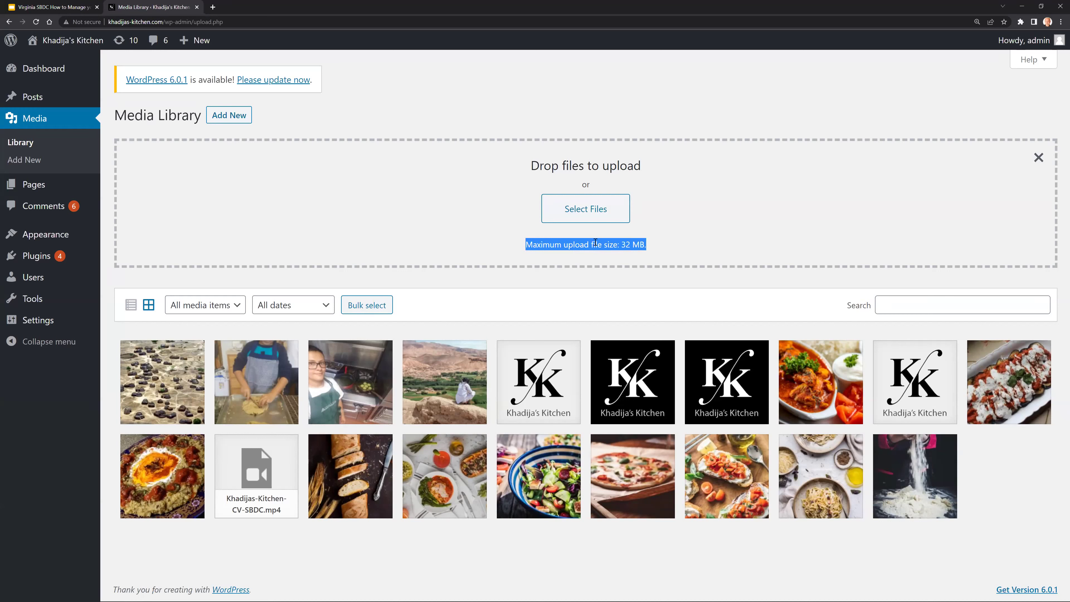
pyautogui.doubleClick(627, 245)
pyautogui.click(636, 241)
pyautogui.moveTo(646, 243); pyautogui.dragTo(623, 244)
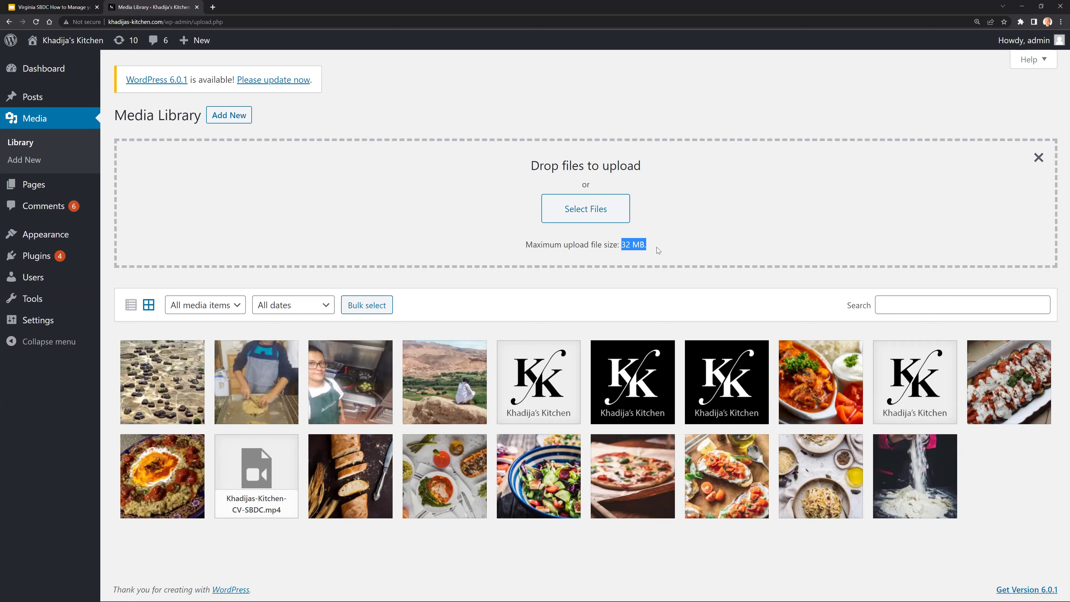
pyautogui.moveTo(656, 247); pyautogui.dragTo(526, 245)
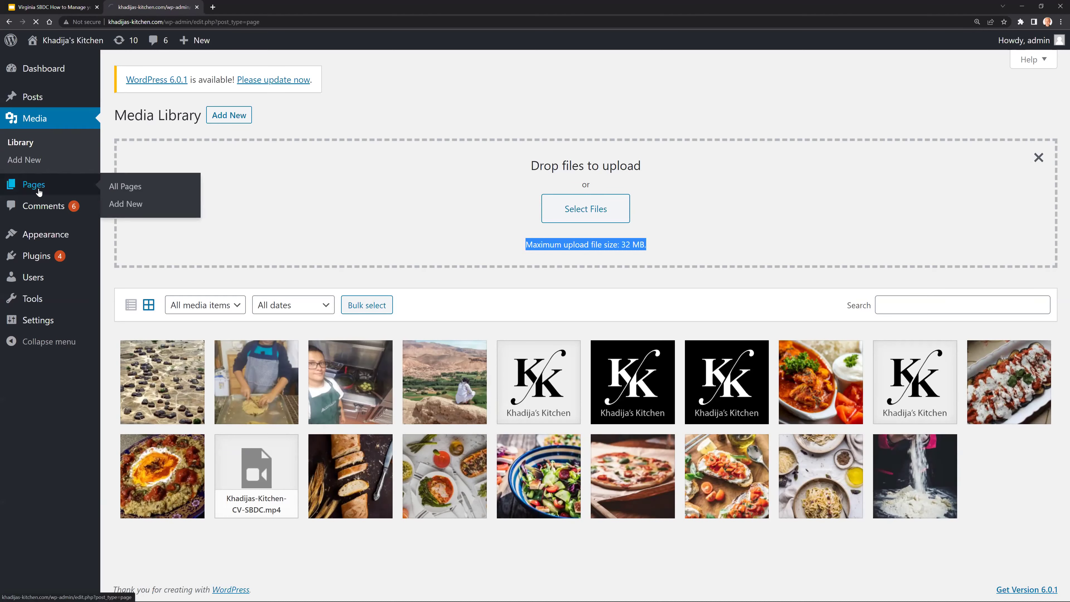
# Open the list of all pages and highlight the Draft status of the Privacy Policy page
pyautogui.click(38, 191)
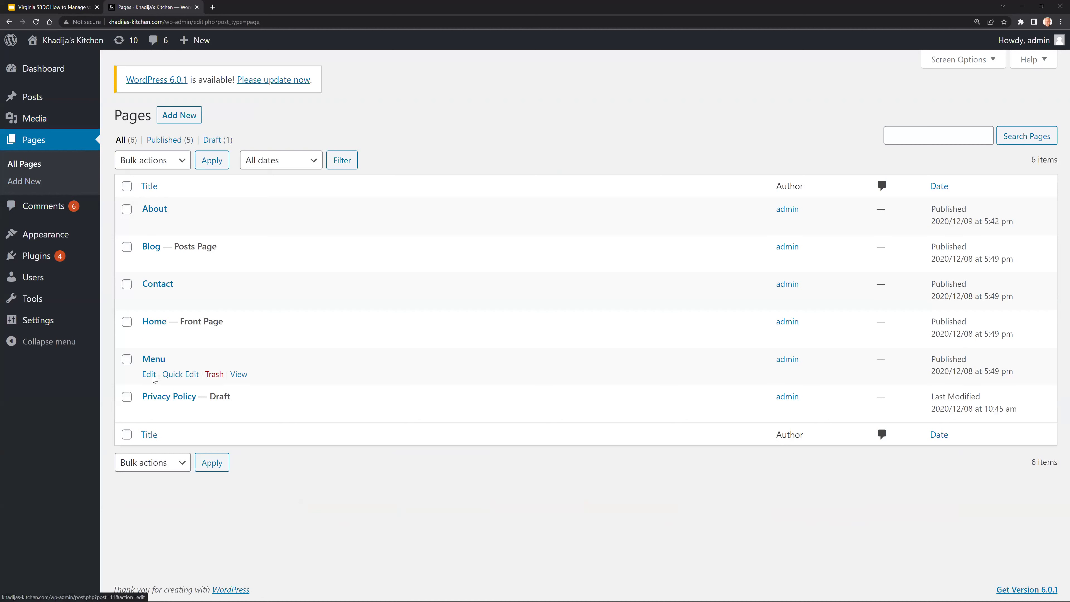
pyautogui.moveTo(236, 398); pyautogui.dragTo(211, 397)
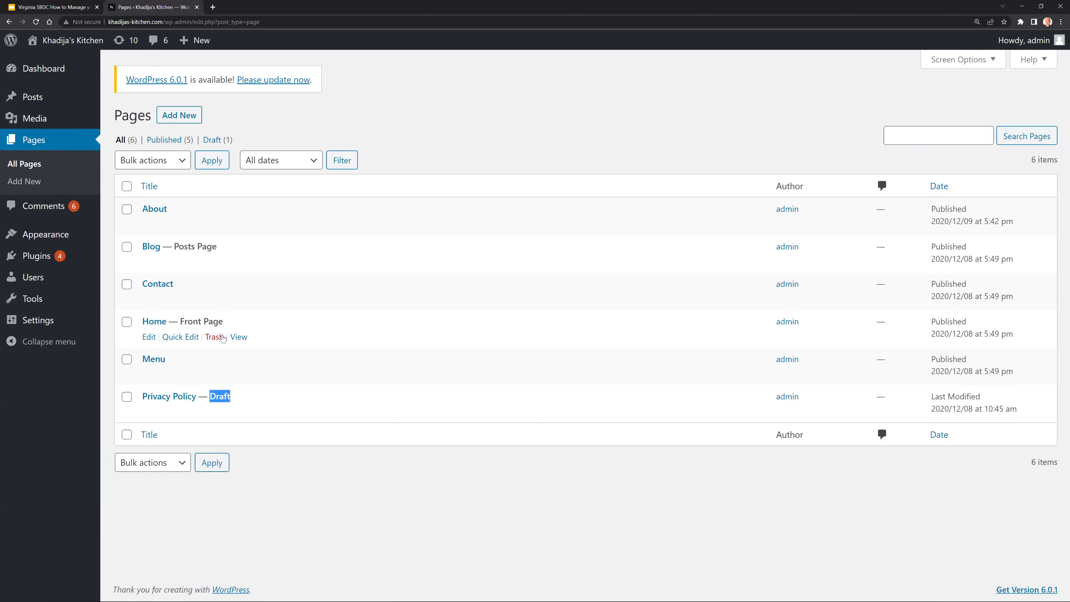
# Open the Home page in the block editor and look over its logo, heading and gallery blocks
pyautogui.click(148, 337)
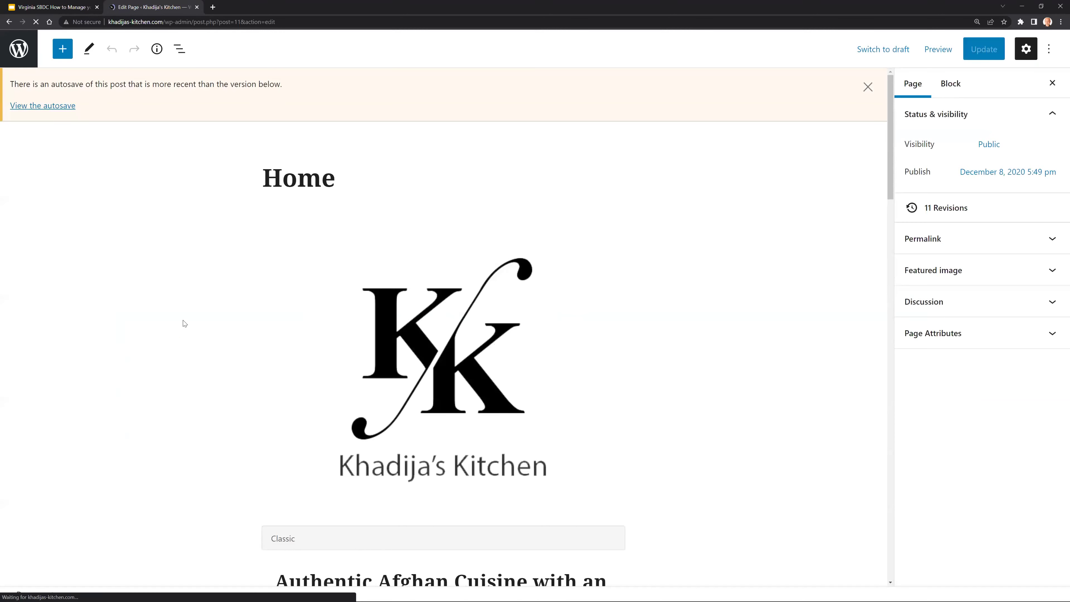
pyautogui.scroll(-5, 165, 337)
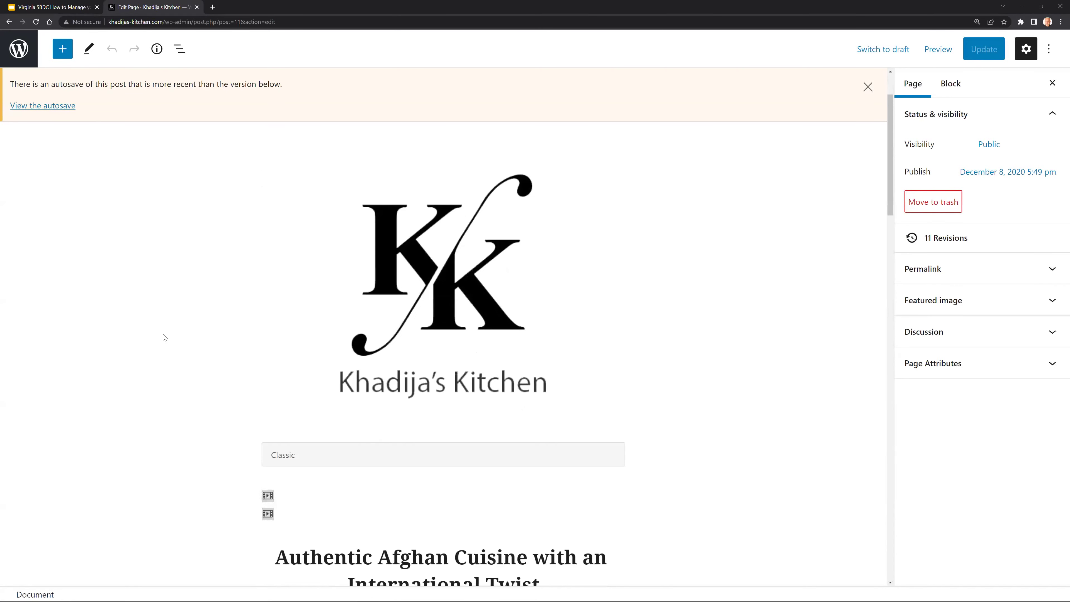
pyautogui.scroll(-3, 157, 333)
pyautogui.scroll(5, 156, 334)
pyautogui.scroll(2, 156, 335)
pyautogui.scroll(-7, 156, 334)
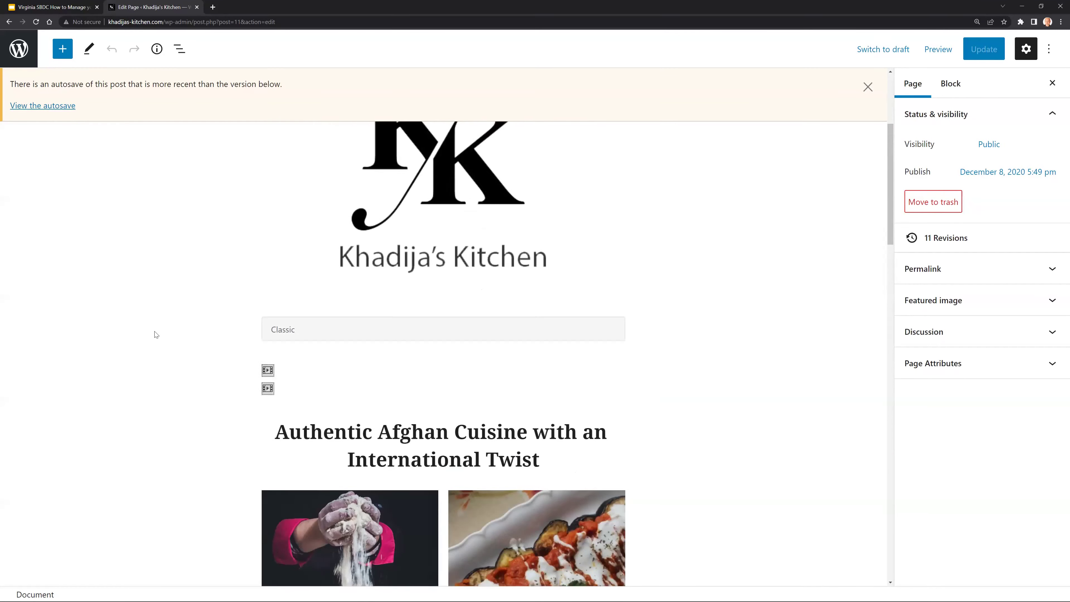
pyautogui.scroll(-3, 156, 335)
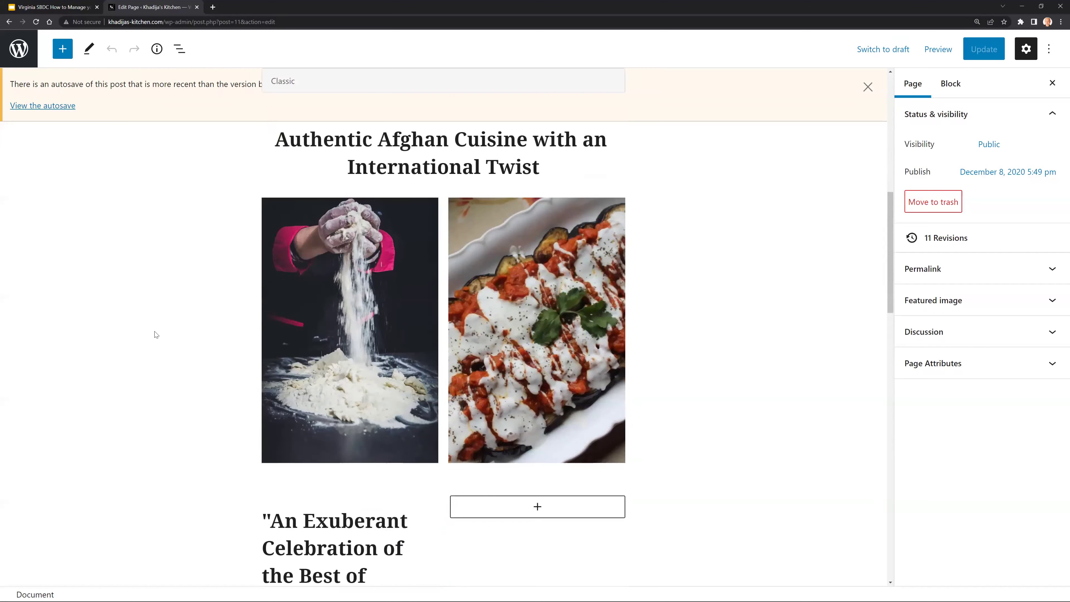
# Append "..." to the heading "Authentic Afghan Cuisine with an International Twist" on the Home page
pyautogui.scroll(2, 156, 334)
pyautogui.click(547, 252)
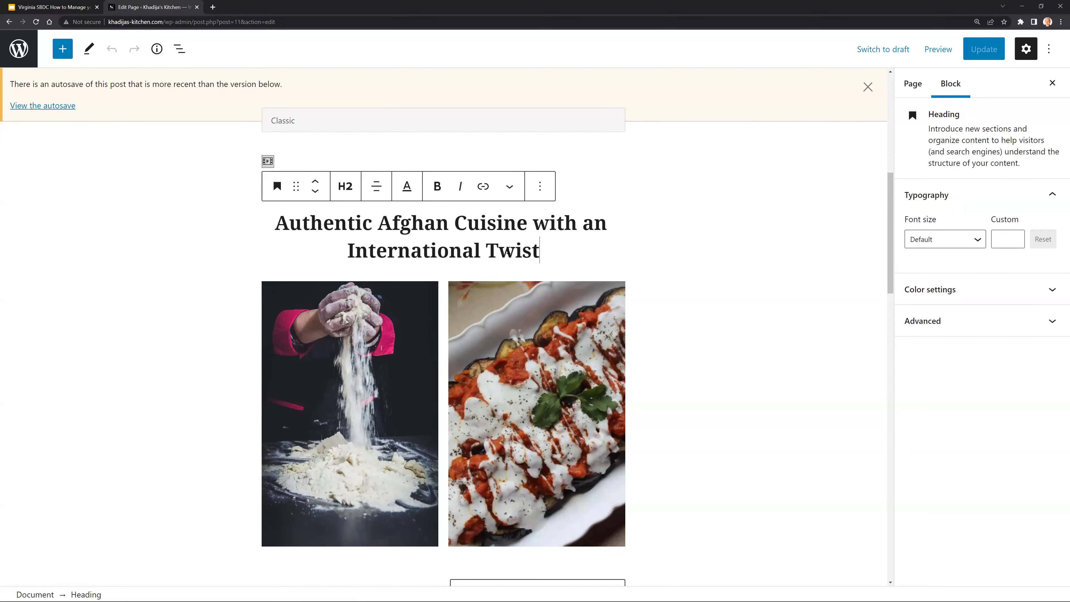
pyautogui.write('...')
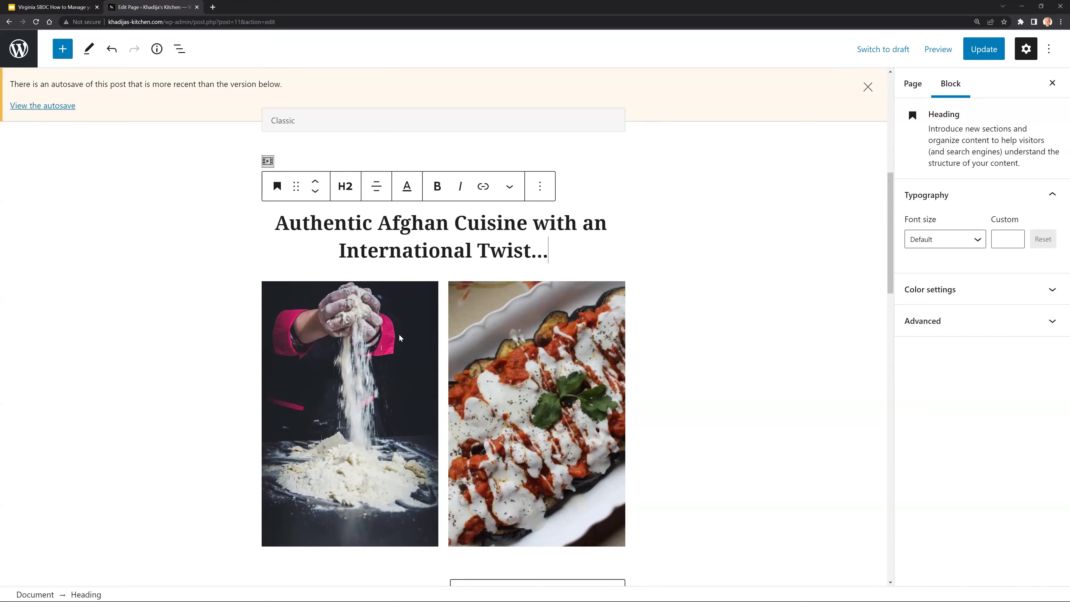
# Open the media library to replace the flour photo in the Home page gallery, and close it without choosing an image
pyautogui.click(389, 337)
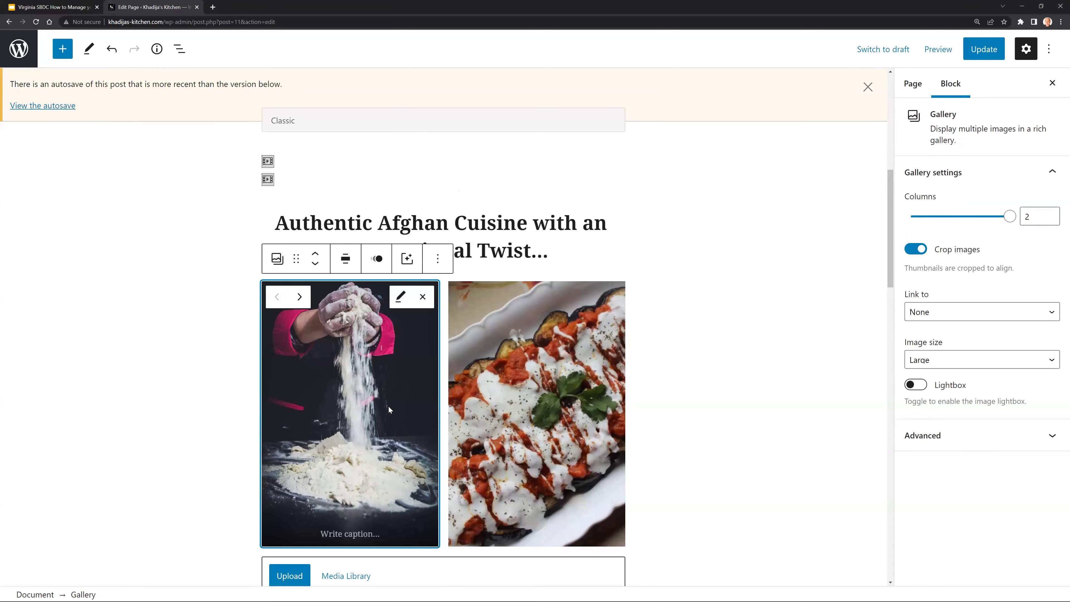
pyautogui.click(403, 297)
pyautogui.click(299, 359)
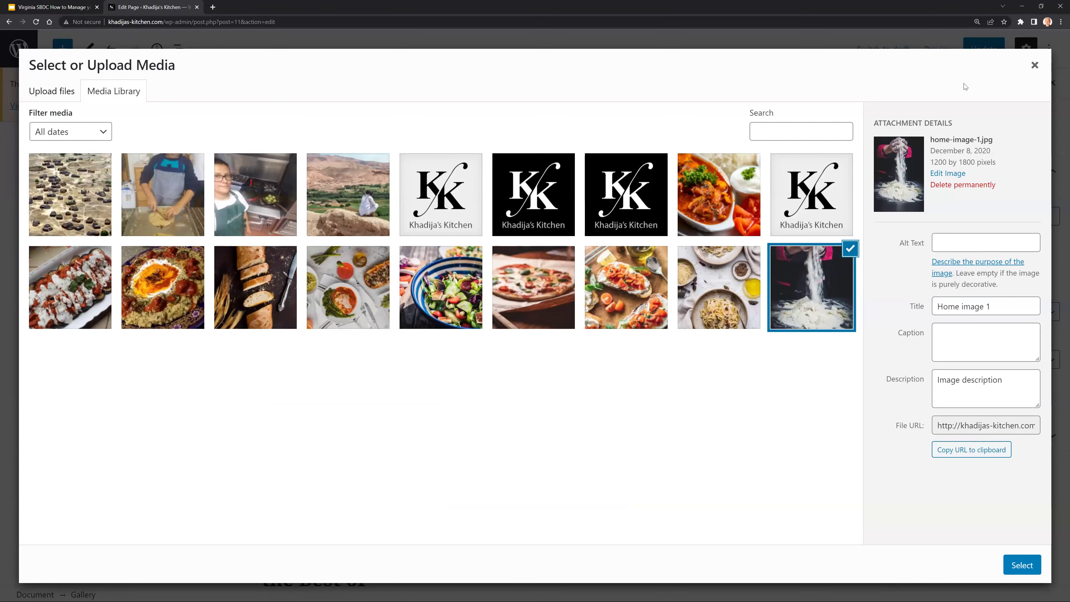
pyautogui.click(1036, 65)
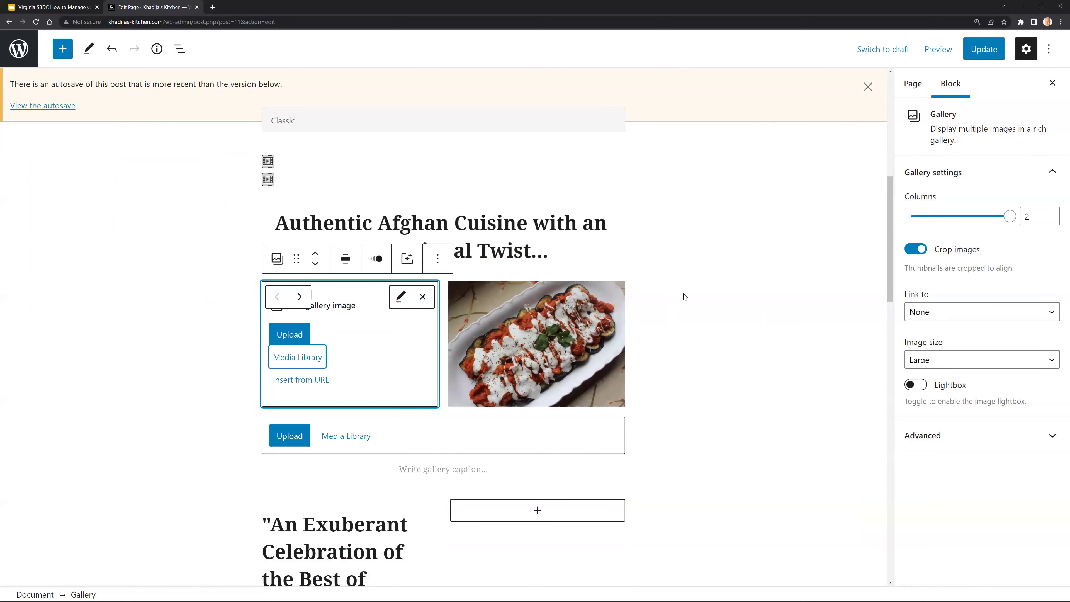
# Look through the remaining blocks of the Home page and leave the editor, discarding the unsaved changes
pyautogui.click(685, 297)
pyautogui.scroll(-5, 244, 382)
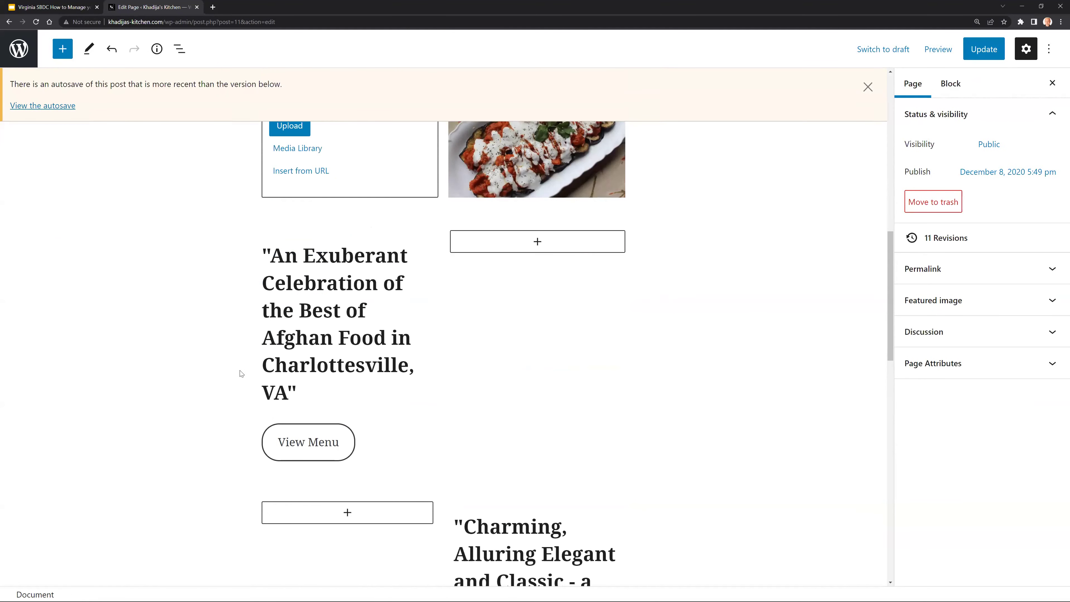
pyautogui.scroll(-7, 251, 356)
pyautogui.scroll(-2, 251, 352)
pyautogui.scroll(10, 249, 352)
pyautogui.scroll(12, 249, 352)
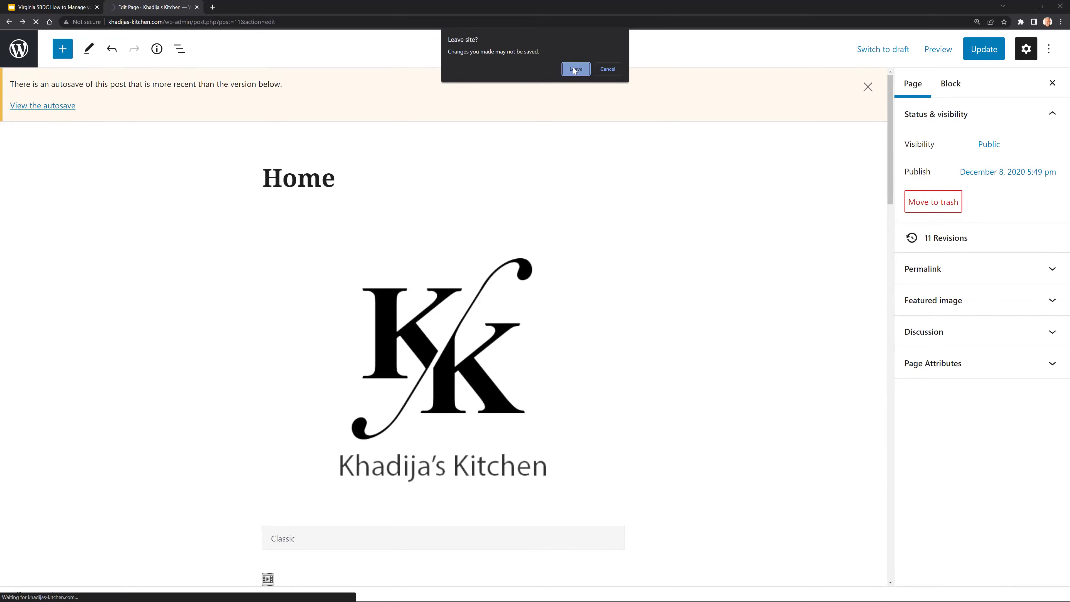
pyautogui.press('Return')
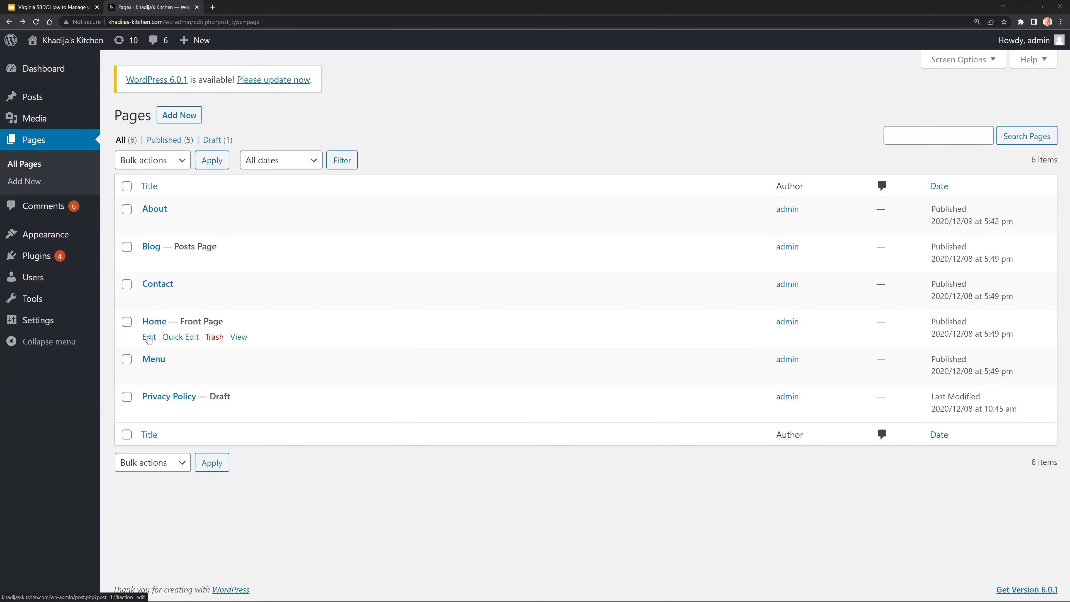
# Examine the Home page's Quick Edit fields, highlight its title, and cancel without updating
pyautogui.click(185, 337)
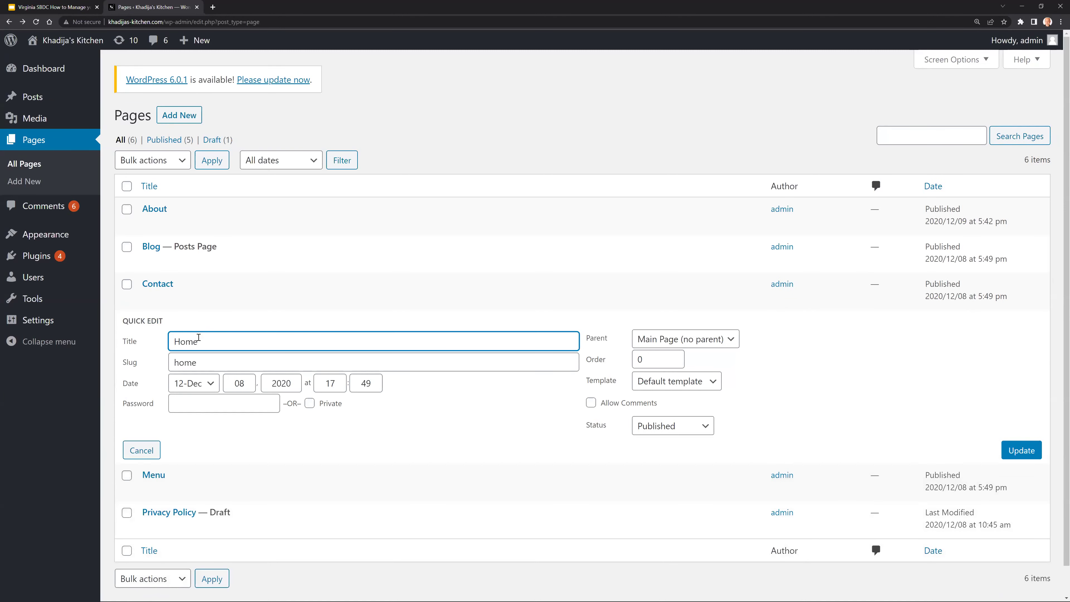
pyautogui.scroll(-2, 414, 306)
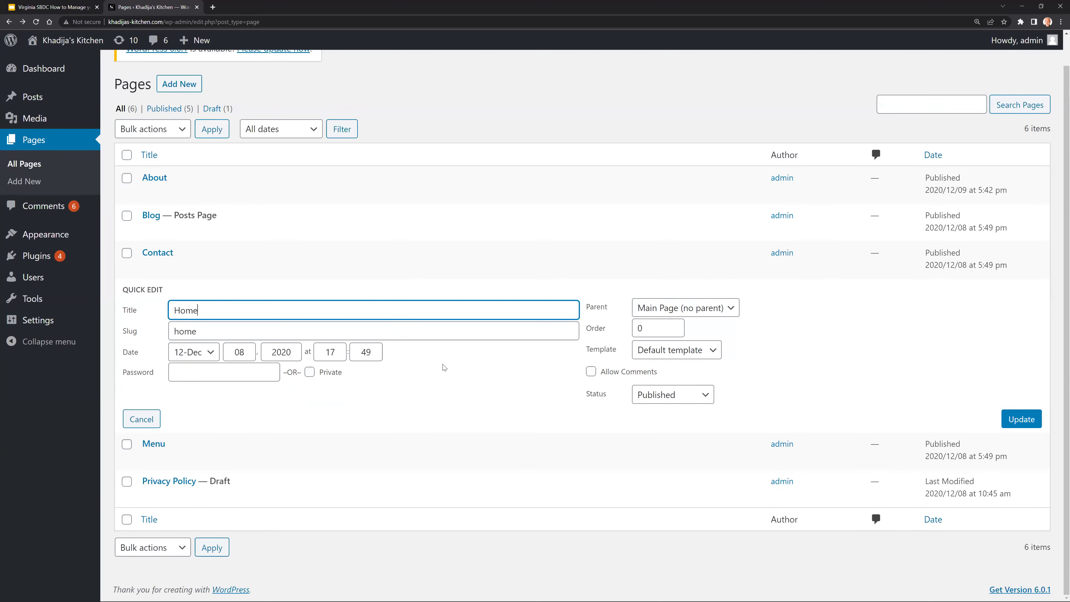
pyautogui.moveTo(198, 310); pyautogui.dragTo(172, 310)
pyautogui.click(237, 310)
pyautogui.click(143, 419)
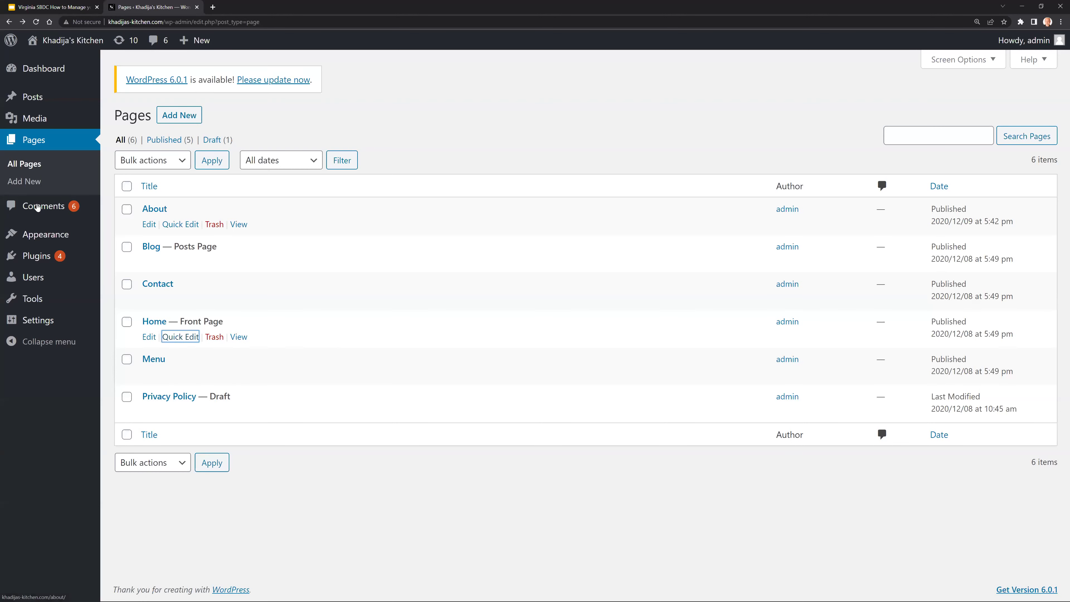
# View the site's comments list and the installed themes
pyautogui.click(37, 207)
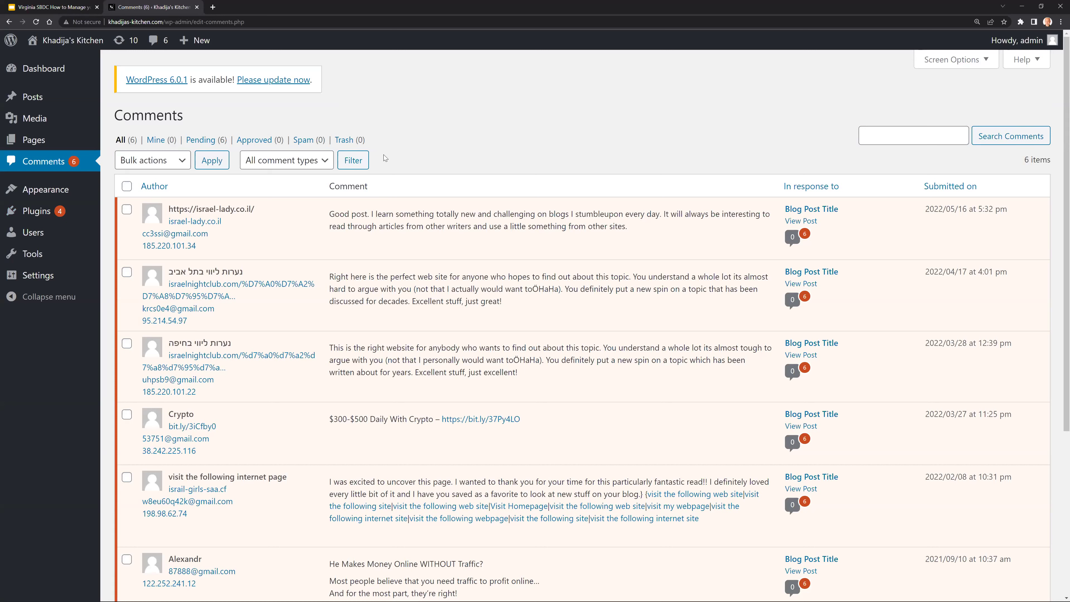
pyautogui.moveTo(56, 190)
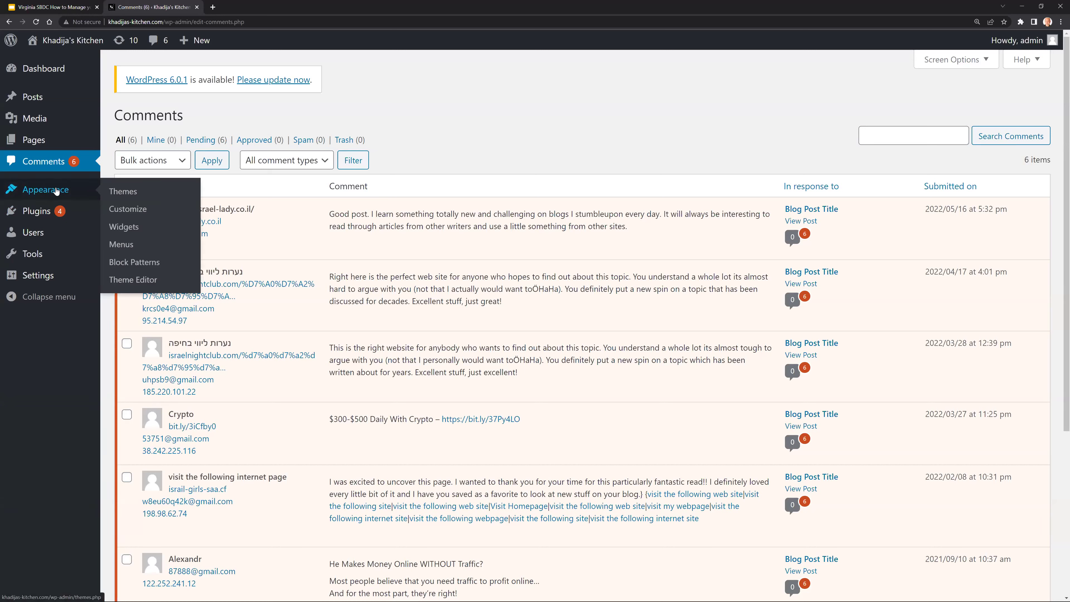
pyautogui.click(56, 191)
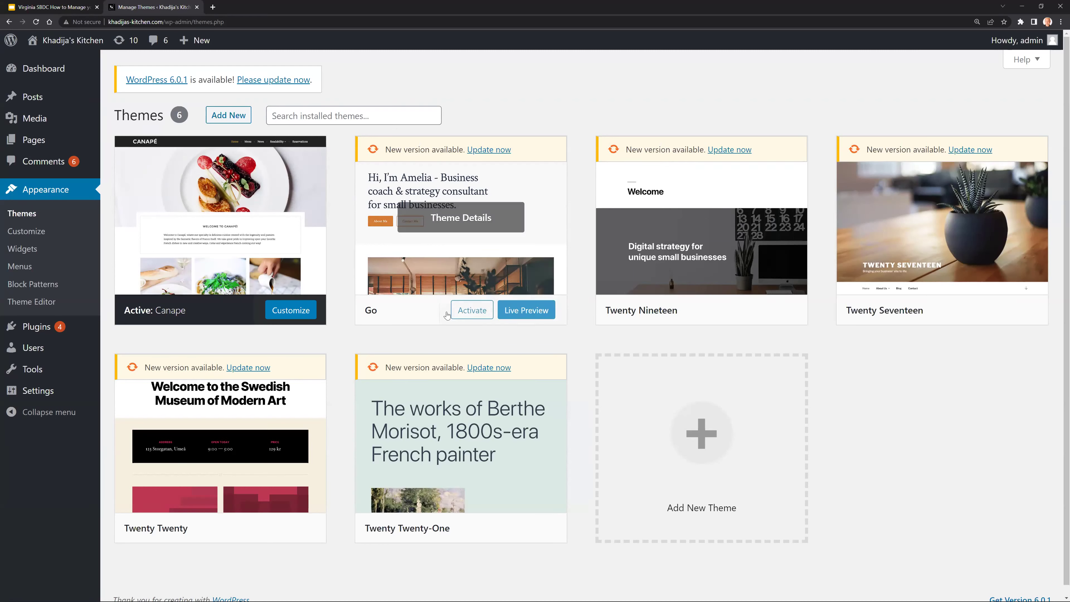
pyautogui.moveTo(867, 256)
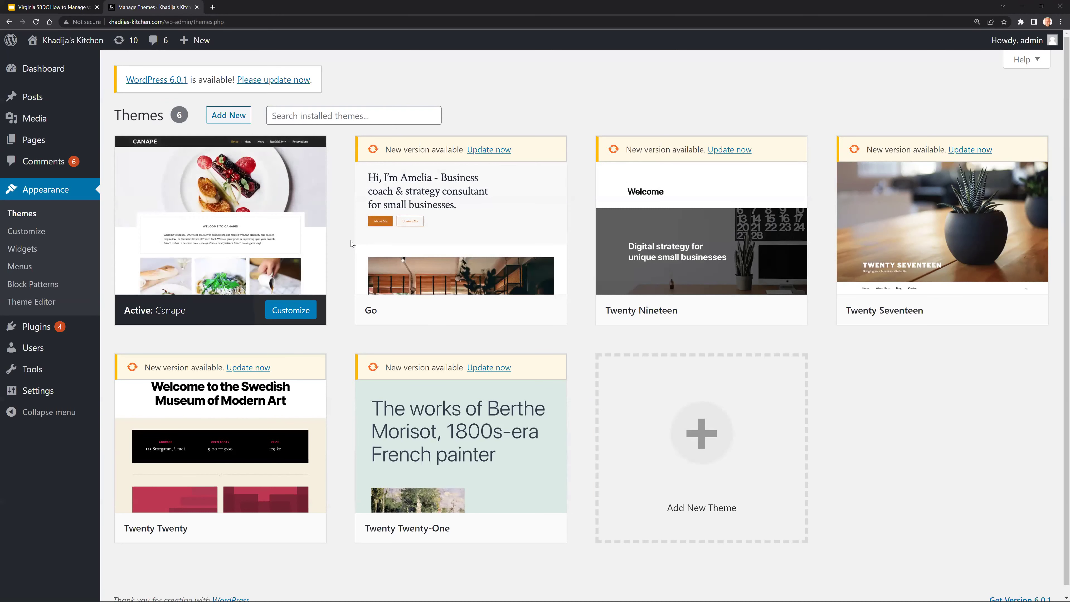
# Open the page for adding themes, show the .zip theme upload form and browse the featured themes
pyautogui.click(230, 117)
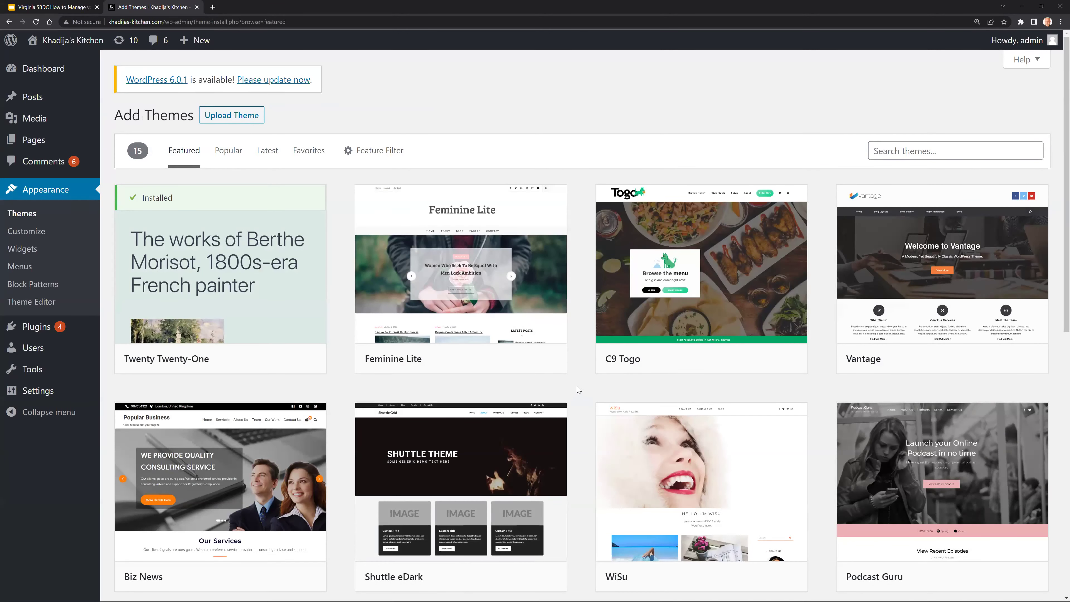
pyautogui.scroll(-4, 577, 386)
pyautogui.scroll(4, 577, 386)
pyautogui.click(225, 116)
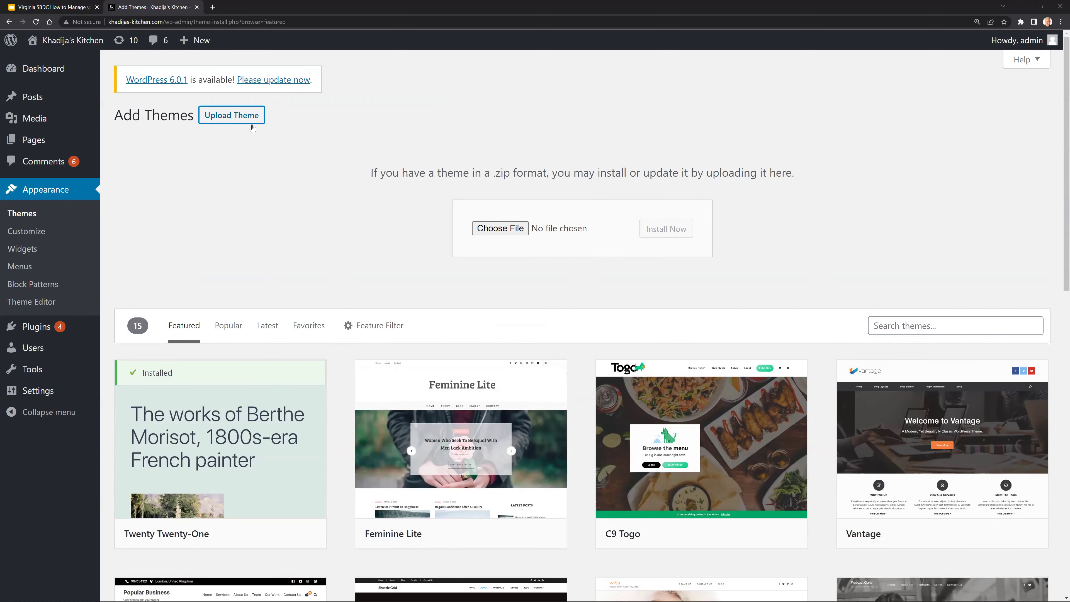
pyautogui.moveTo(371, 173); pyautogui.dragTo(546, 172)
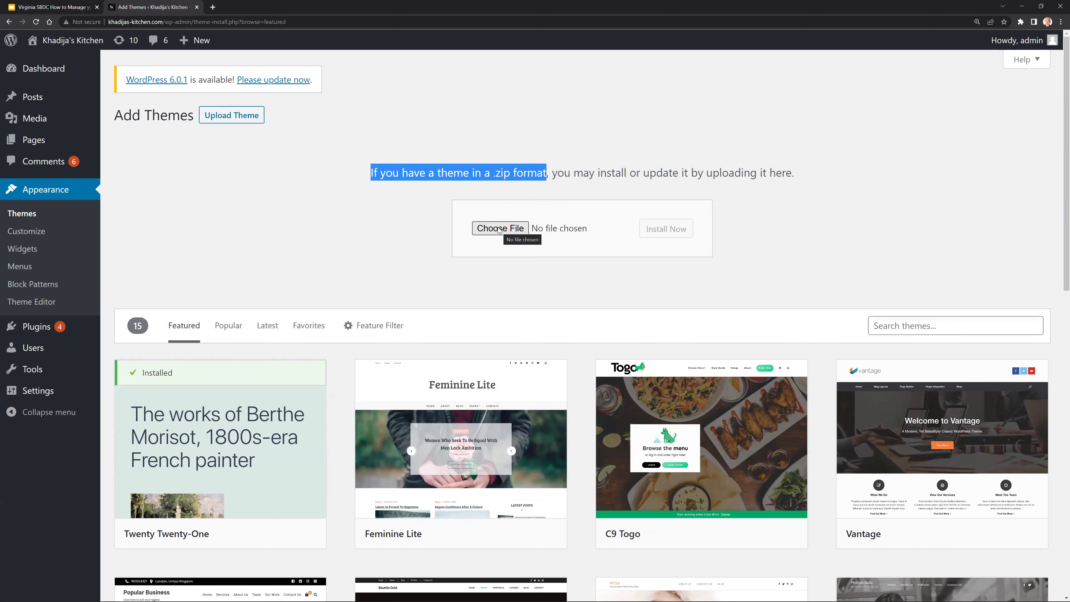
pyautogui.click(461, 171)
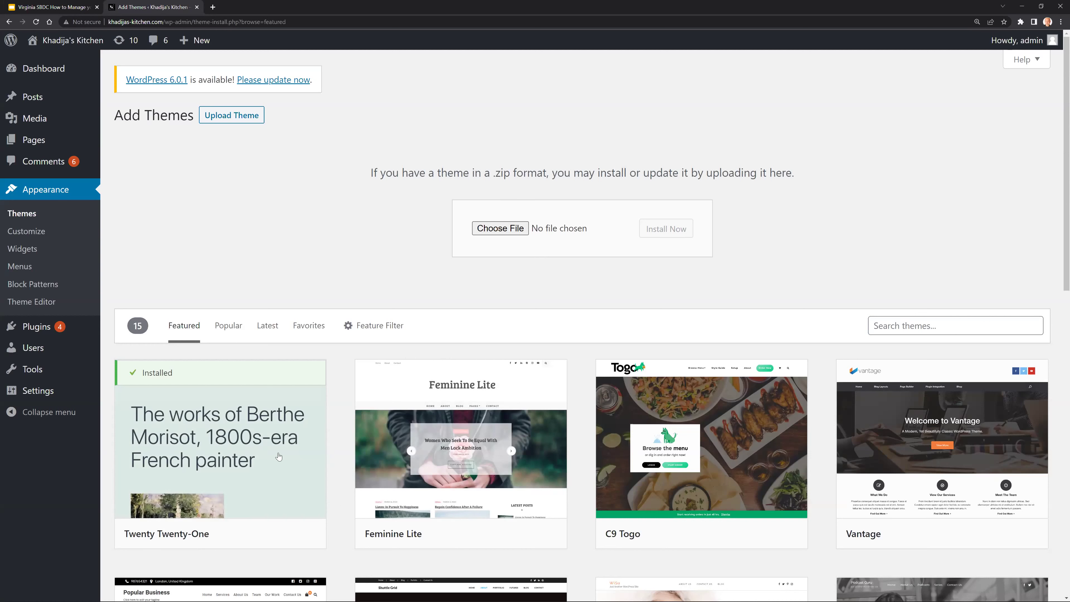
pyautogui.moveTo(499, 451)
pyautogui.scroll(-2, 574, 485)
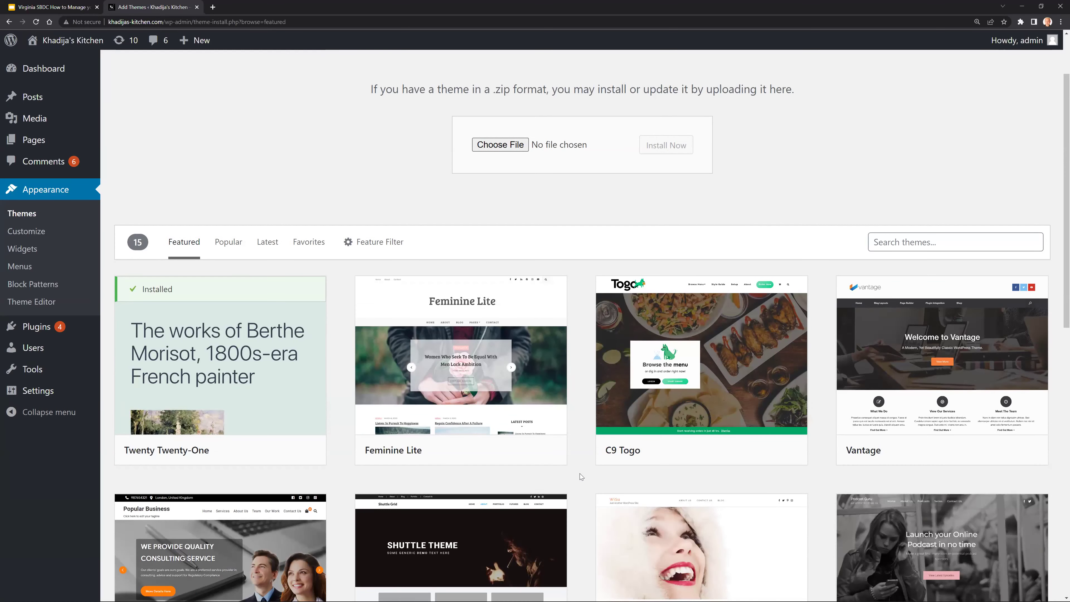
# View the site's installed plugins, open the page for adding plugins and browse the popular and recommended ones
pyautogui.scroll(1, 580, 474)
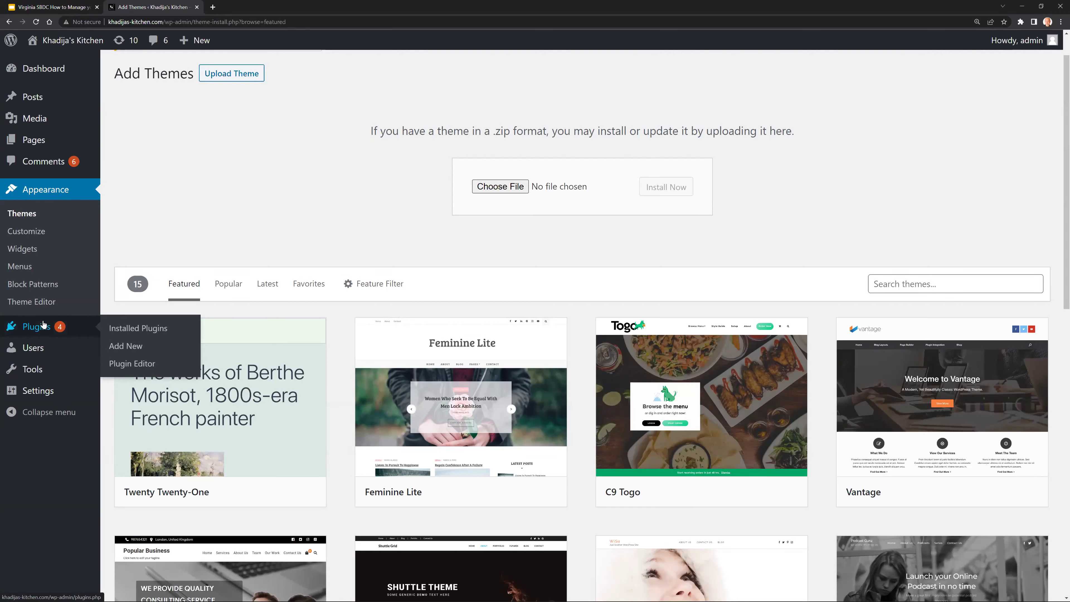
pyautogui.click(44, 324)
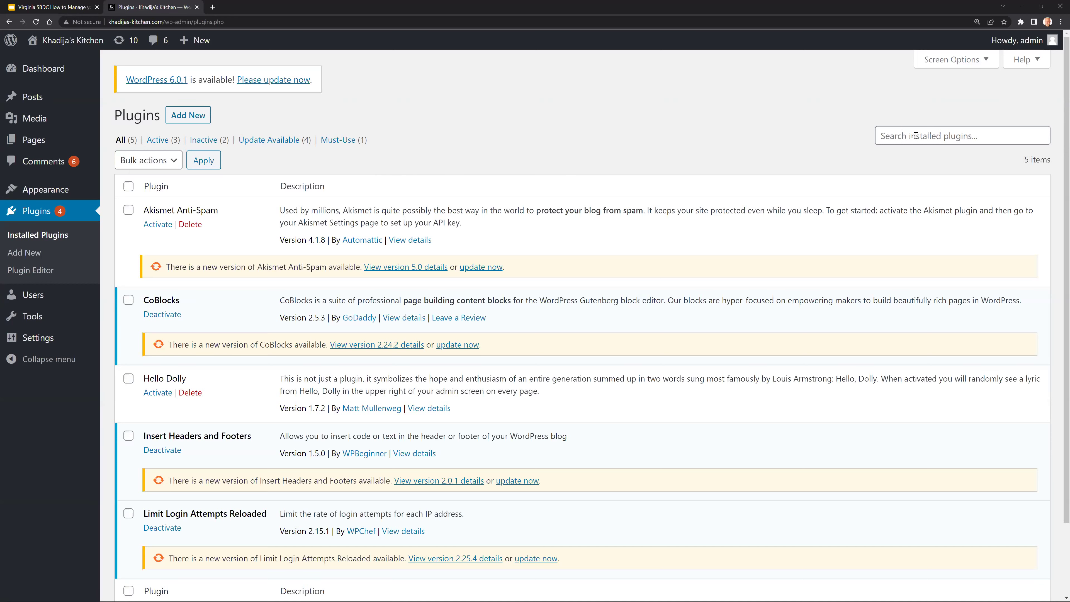
pyautogui.click(193, 114)
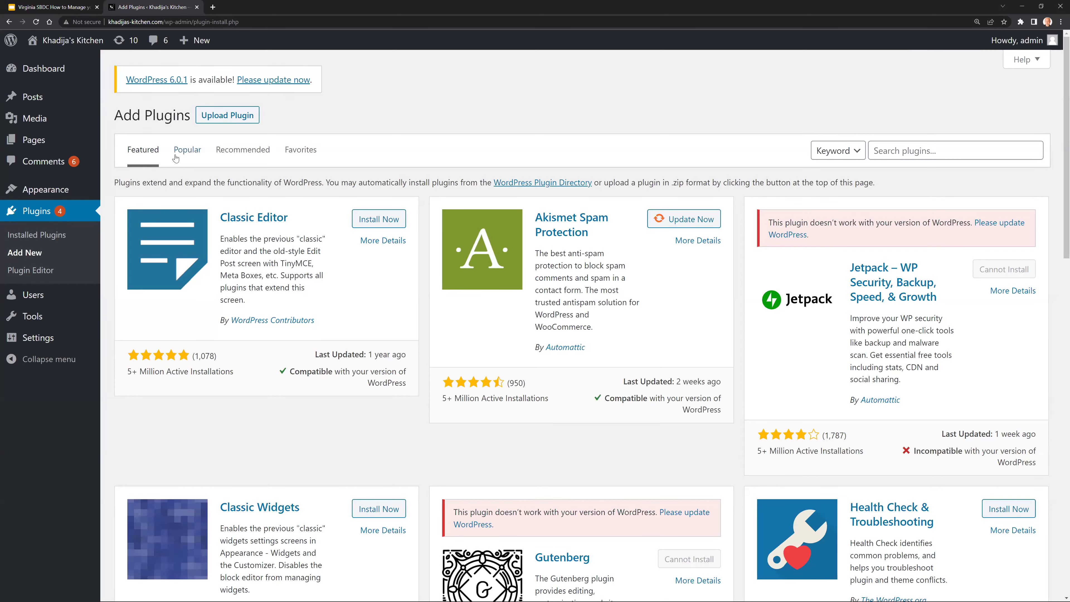
pyautogui.click(185, 152)
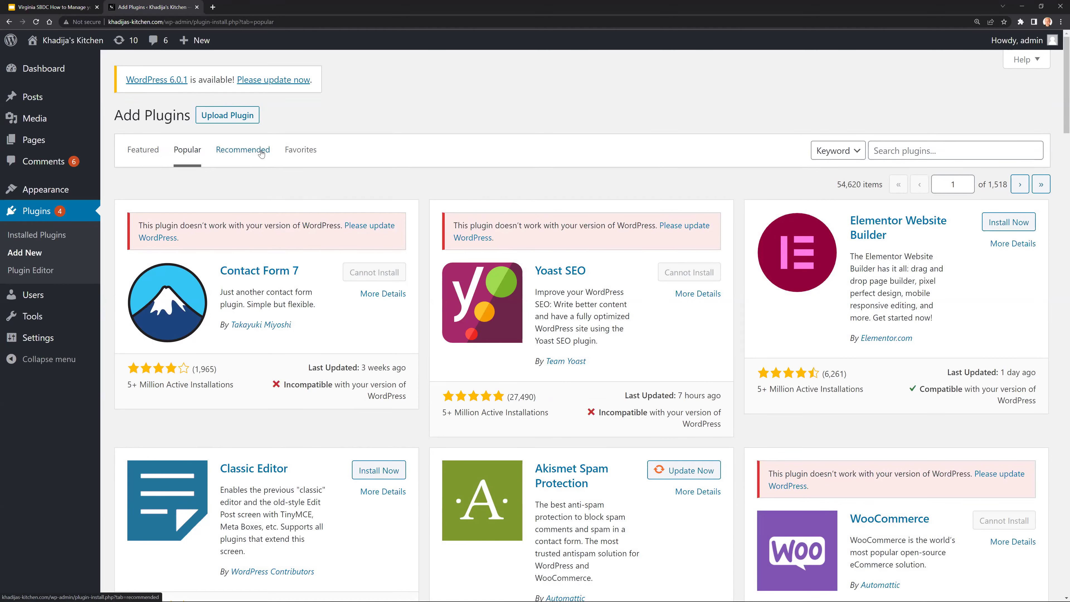
pyautogui.click(262, 153)
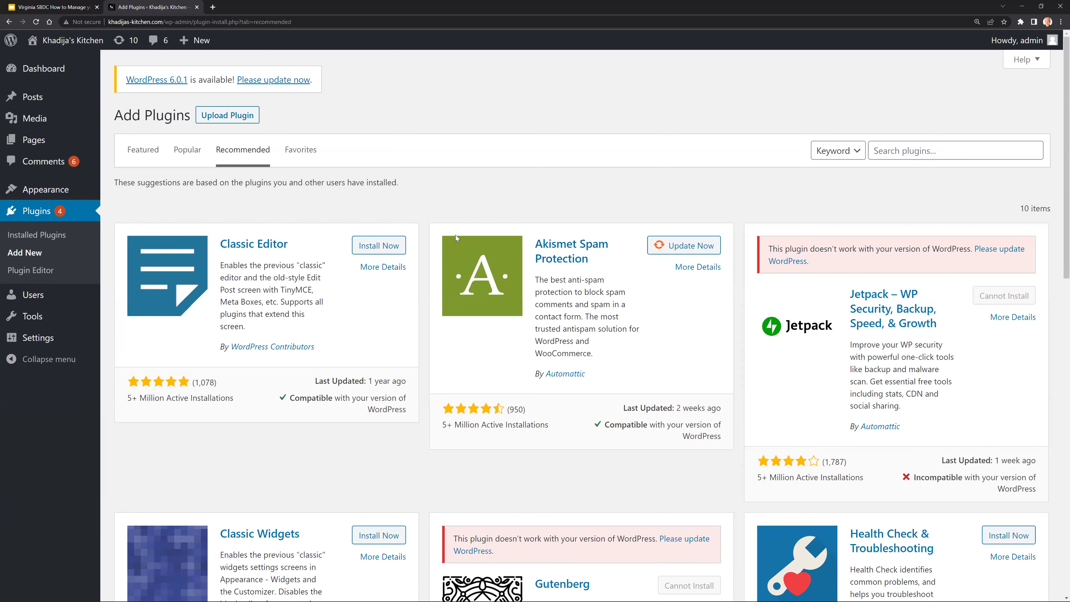
# Search the available plugins for ecommerce and highlight the number of results and WooCommerce's review count
pyautogui.click(914, 151)
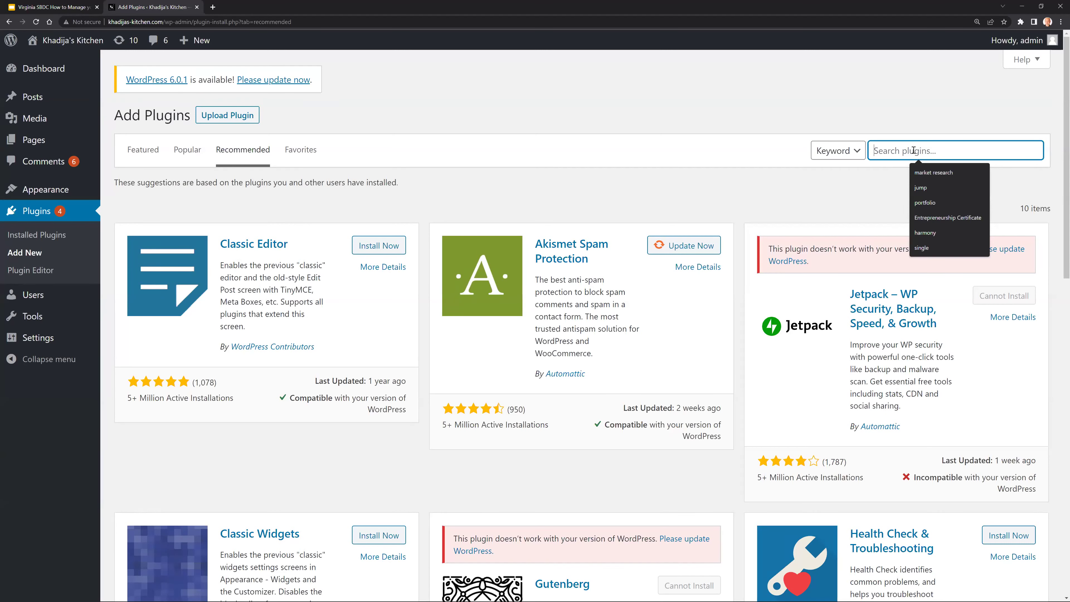
pyautogui.write('ecommerce')
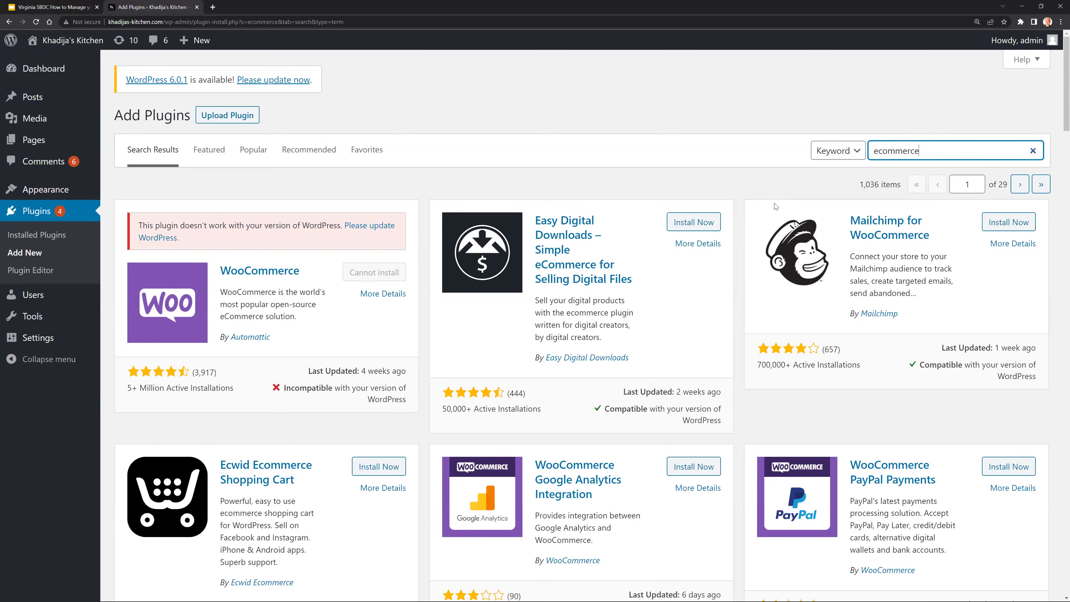
pyautogui.moveTo(1048, 184); pyautogui.dragTo(905, 185)
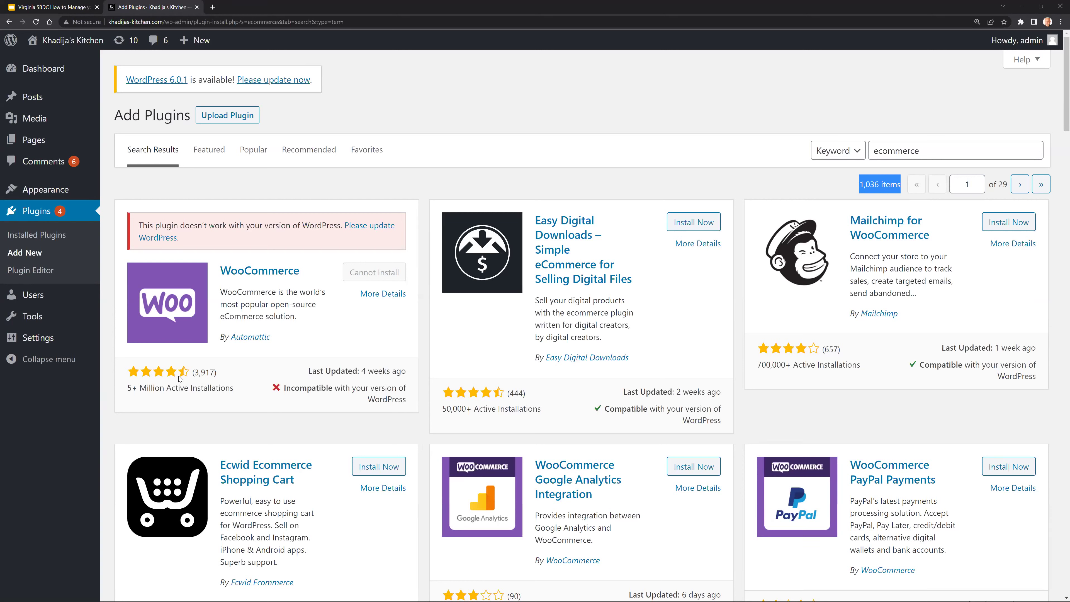
pyautogui.moveTo(227, 373)
pyautogui.mouseDown()
pyautogui.moveTo(191, 372)
pyautogui.moveTo(218, 370)
pyautogui.mouseUp()
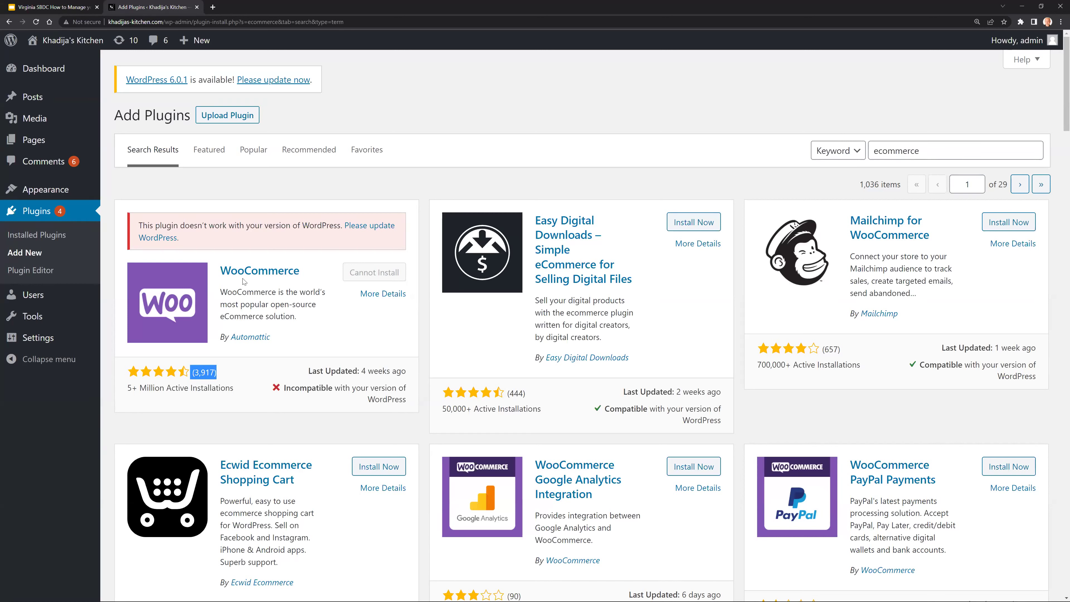
pyautogui.click(228, 370)
pyautogui.moveTo(186, 377); pyautogui.dragTo(217, 373)
pyautogui.click(222, 370)
pyautogui.moveTo(191, 372); pyautogui.dragTo(216, 372)
pyautogui.scroll(-1, 423, 433)
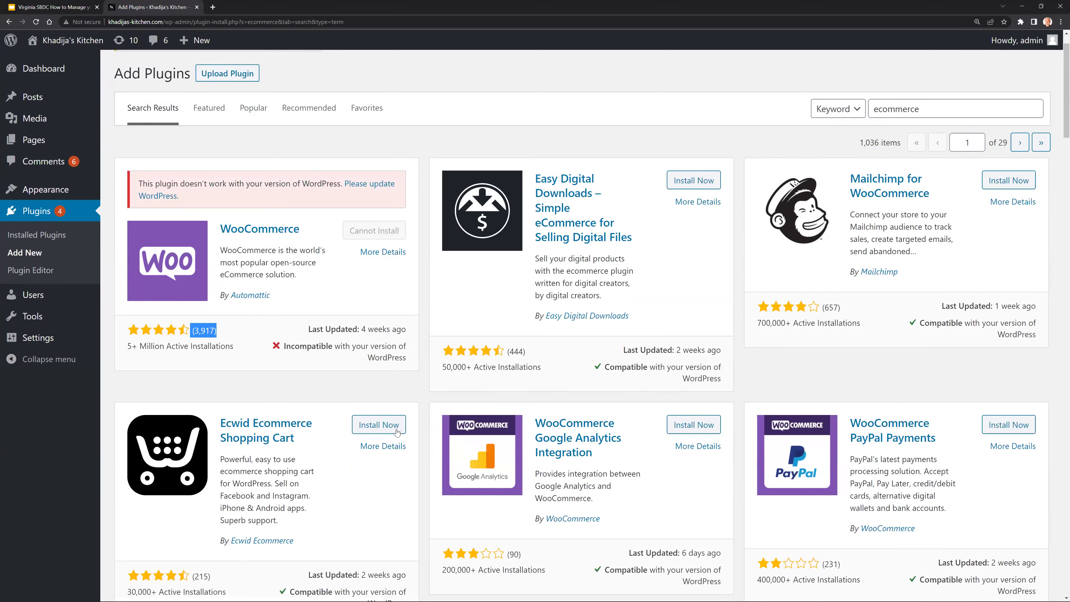
# Open the details of the Ecwid Ecommerce Shopping Cart plugin, read through its description, and close them without installing
pyautogui.click(384, 446)
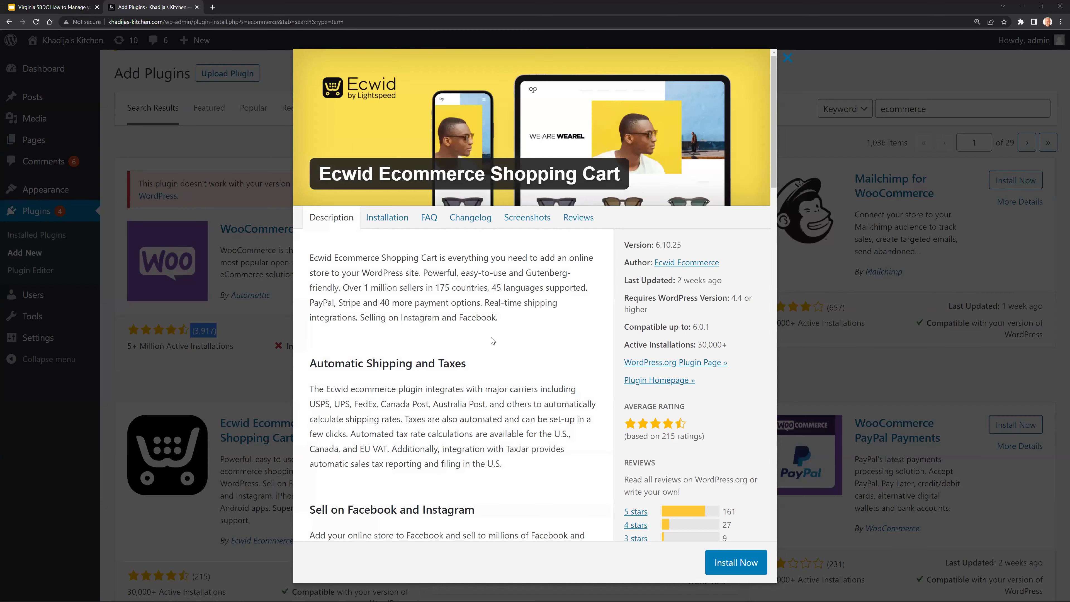
pyautogui.scroll(-5, 491, 339)
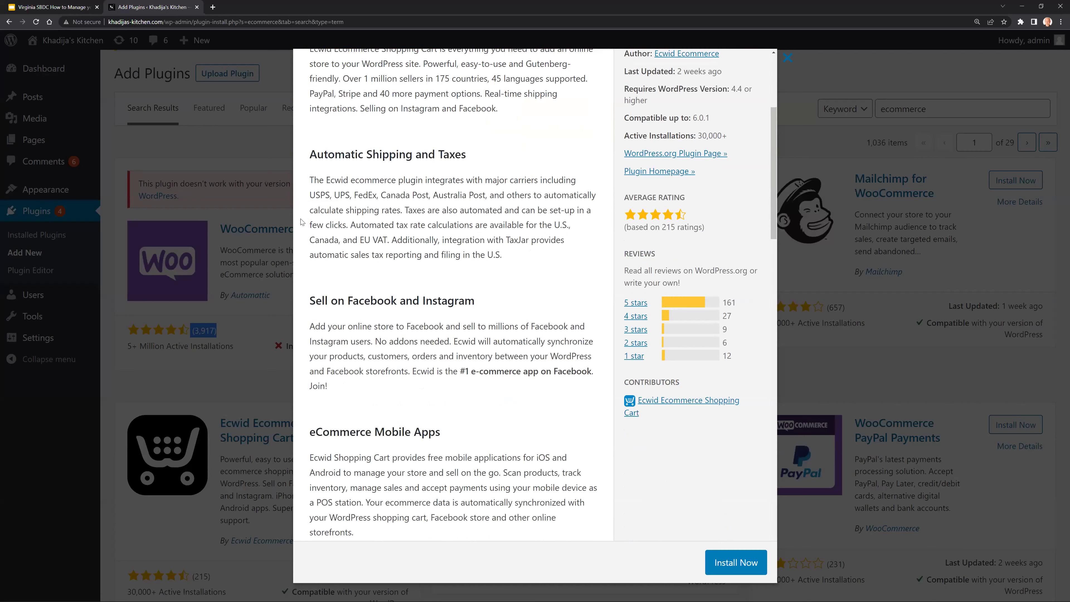
pyautogui.scroll(-1, 301, 223)
pyautogui.scroll(-1, 302, 222)
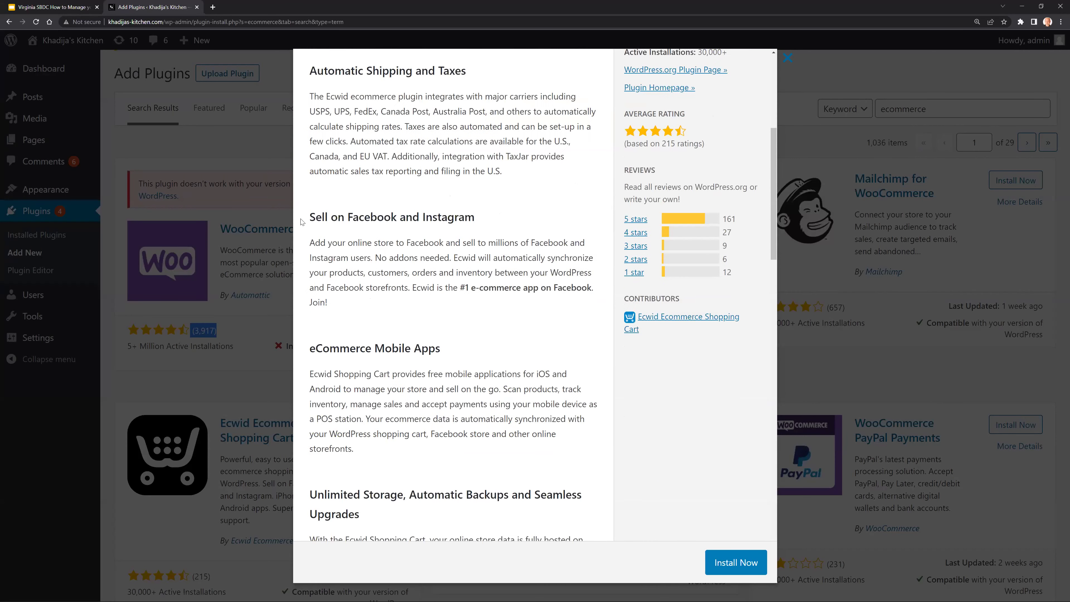
pyautogui.scroll(-3, 301, 238)
pyautogui.scroll(-2, 302, 238)
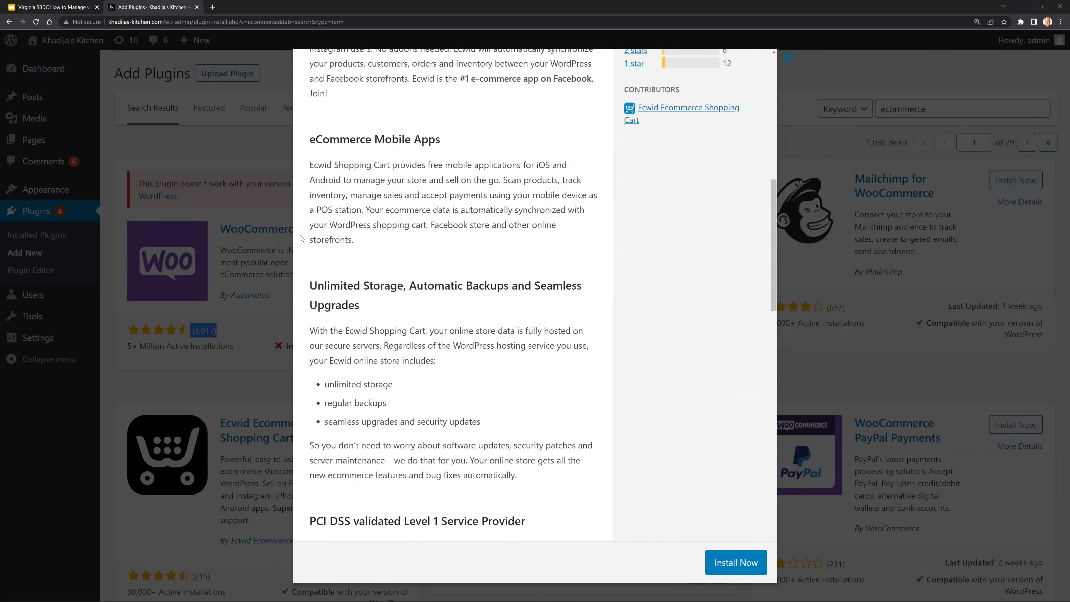
pyautogui.scroll(-1, 305, 243)
pyautogui.scroll(10, 308, 304)
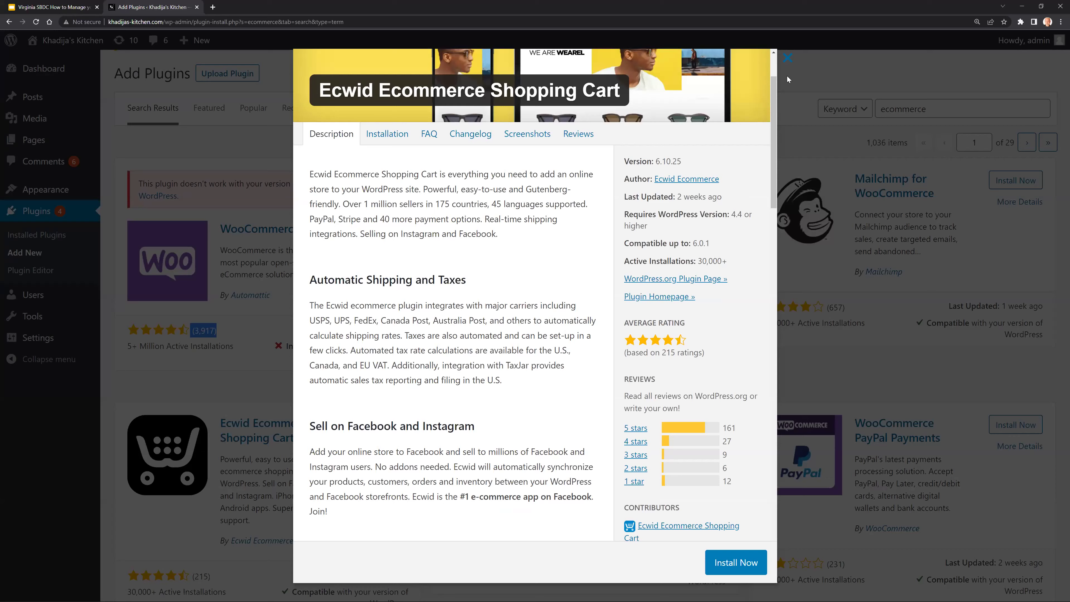
pyautogui.click(788, 61)
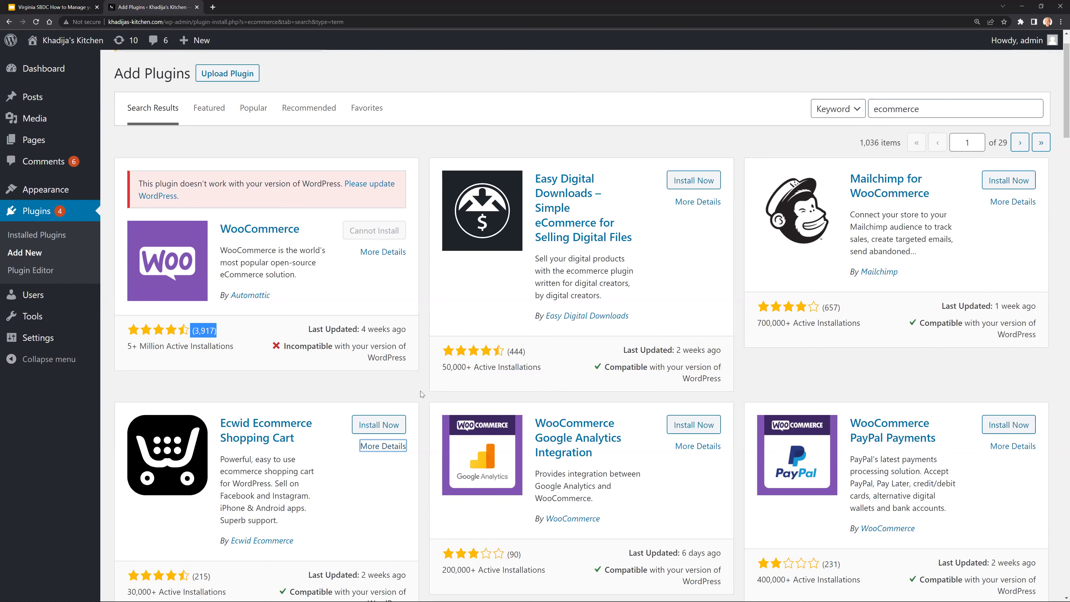
# Review the installed plugins' update notices, and open the users list to highlight the existing user's role
pyautogui.click(37, 213)
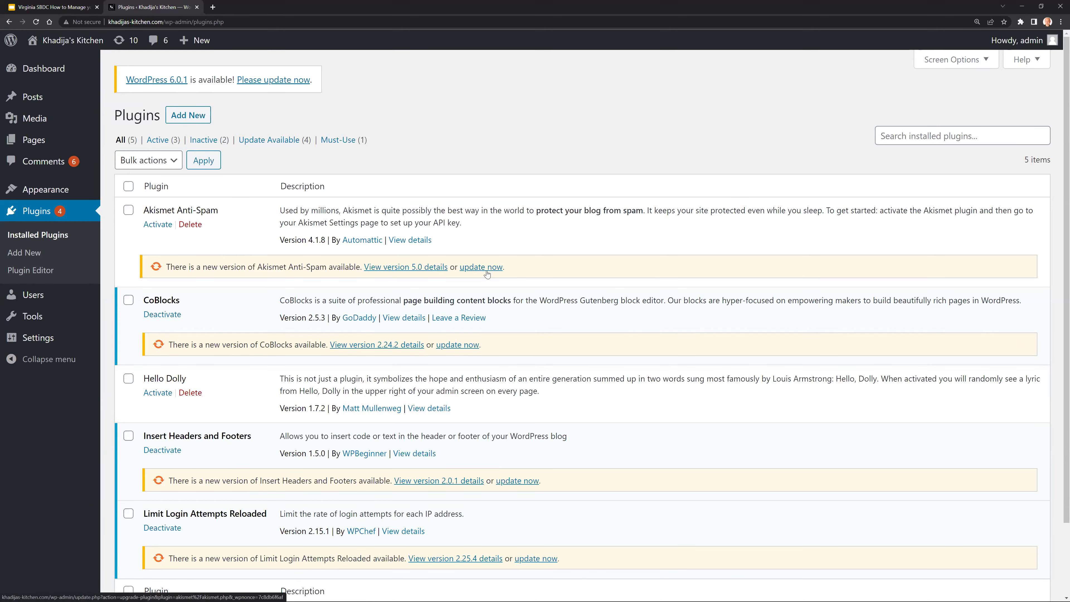
pyautogui.scroll(-2, 492, 290)
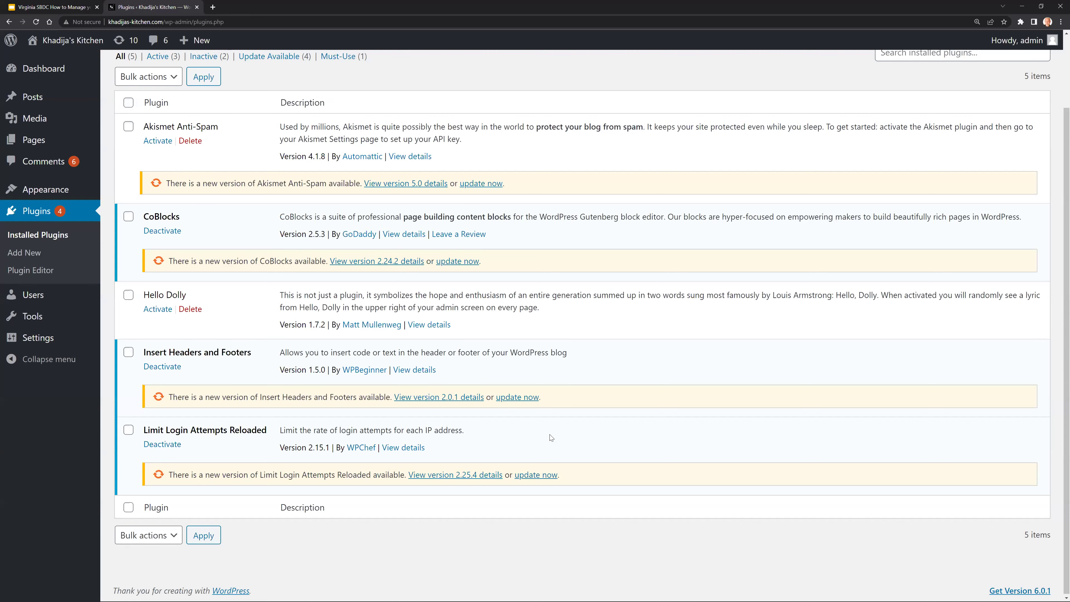
pyautogui.click(44, 298)
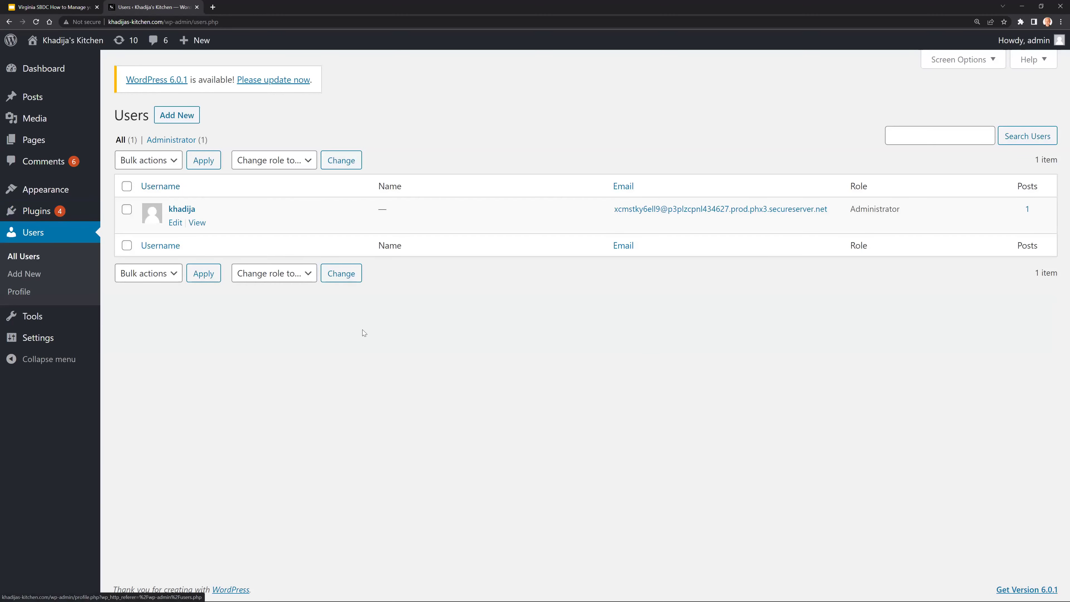
pyautogui.doubleClick(893, 211)
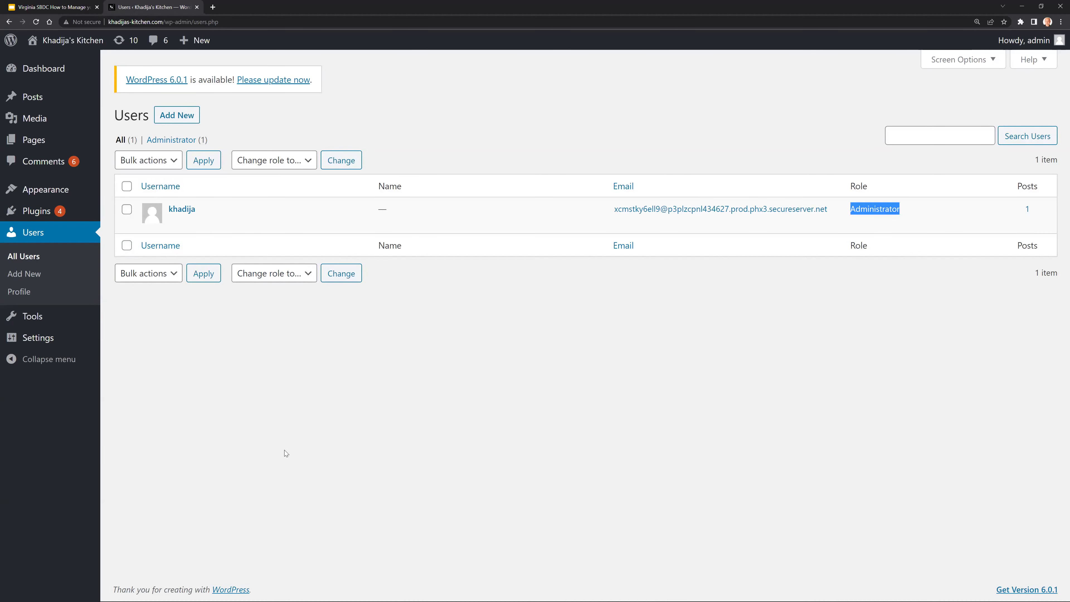
# Open the form for adding a user, show the available roles, and return to the users list without adding anyone
pyautogui.click(180, 117)
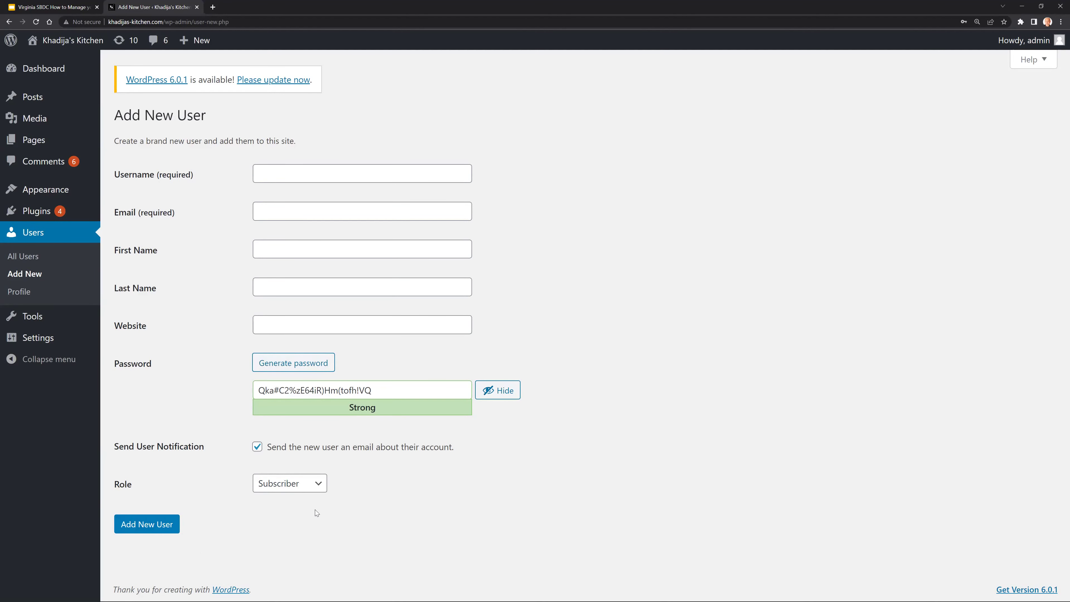
pyautogui.click(311, 483)
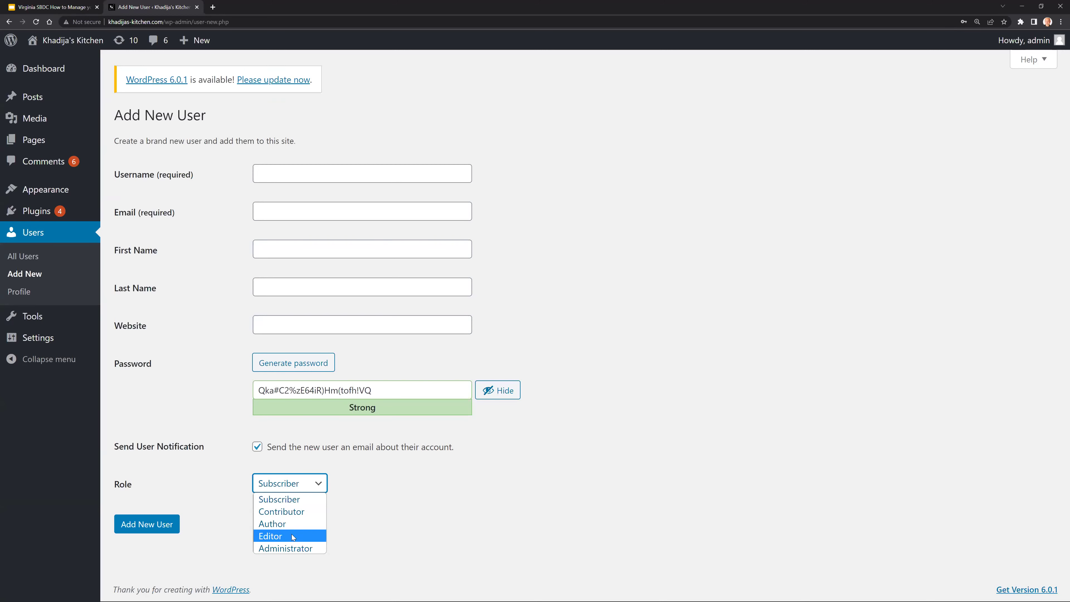
pyautogui.click(391, 508)
pyautogui.click(67, 224)
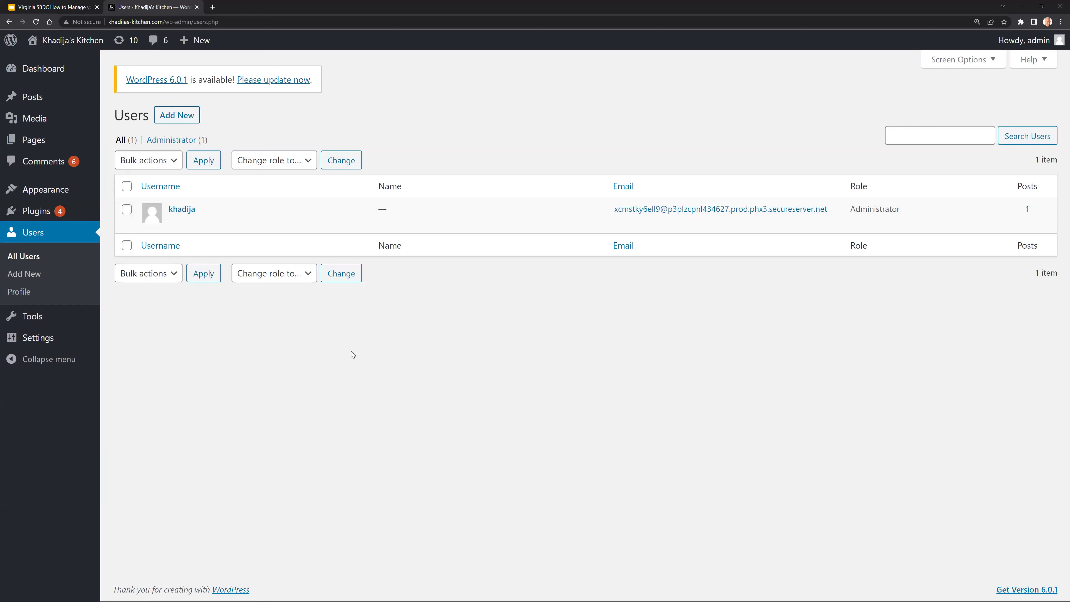
# Examine the site's General Settings from the site title down to the date and time formats, highlighting the site title
pyautogui.moveTo(44, 344)
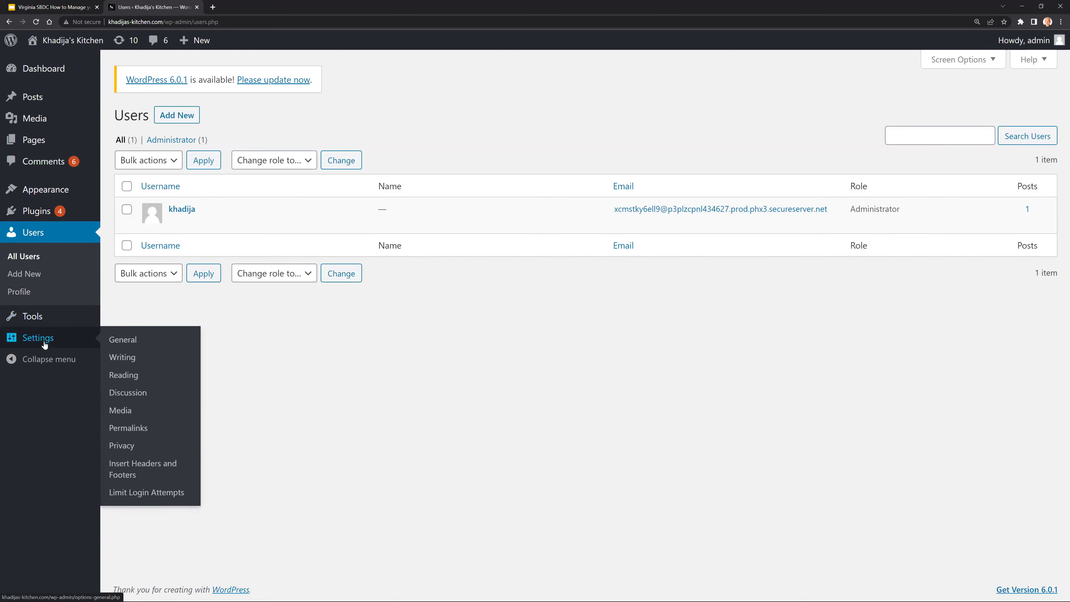
pyautogui.click(44, 345)
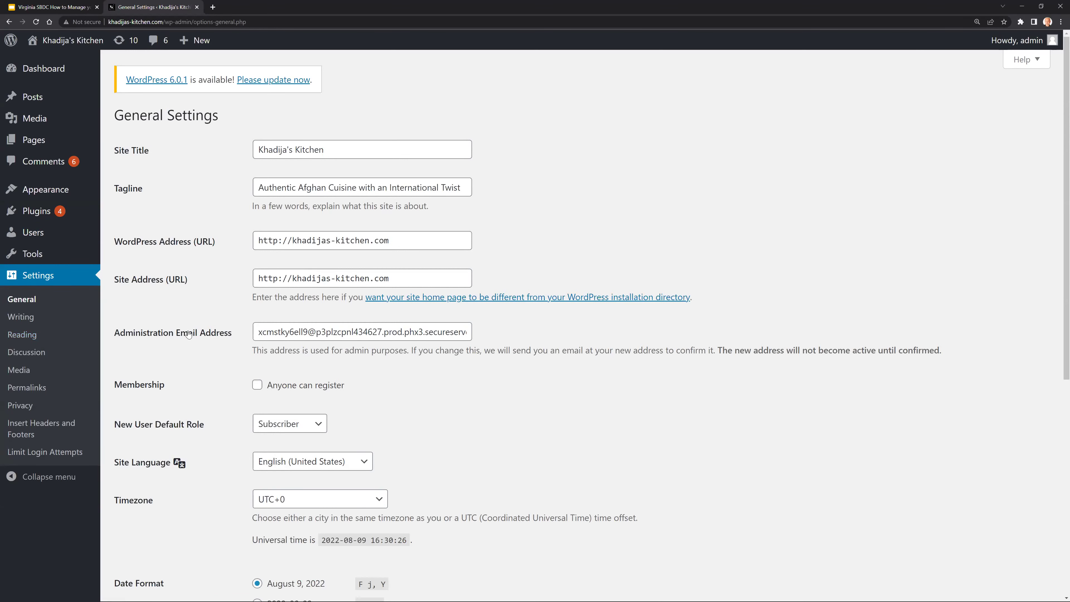
pyautogui.scroll(-1, 208, 367)
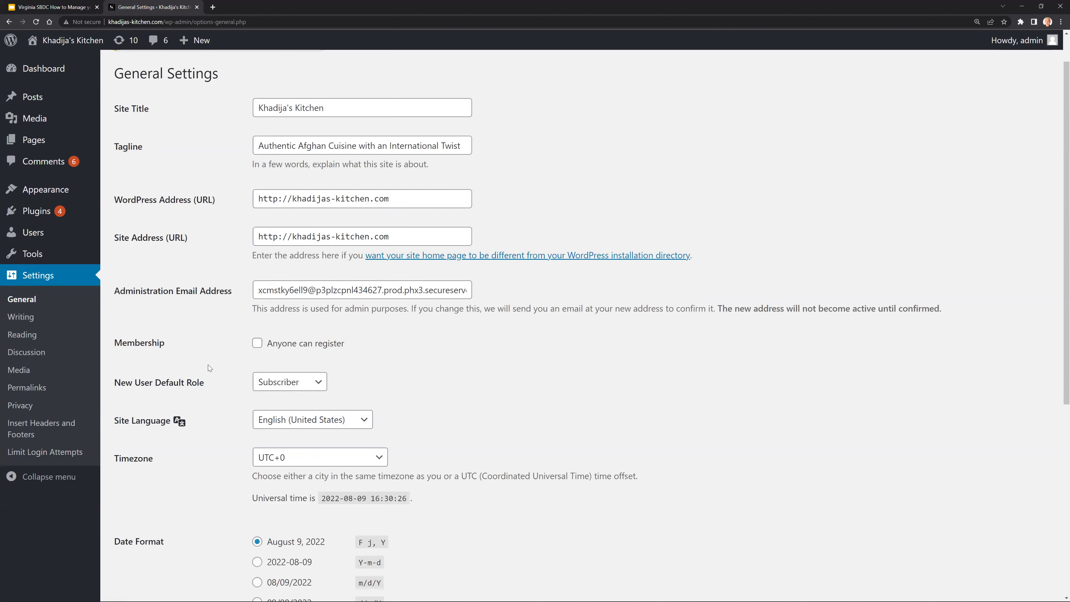
pyautogui.scroll(-3, 209, 368)
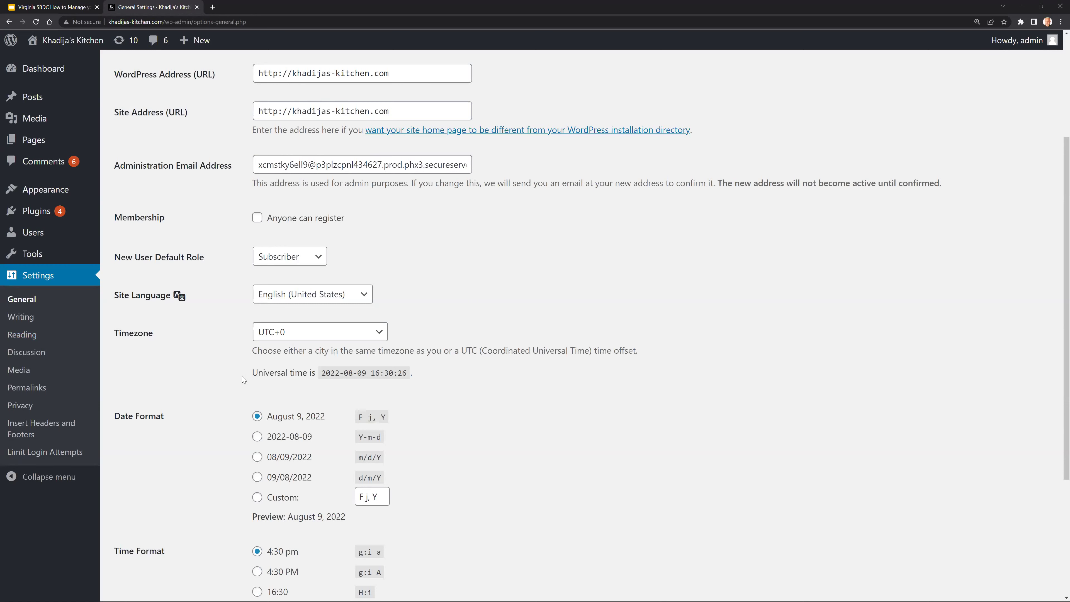
pyautogui.scroll(-3, 243, 380)
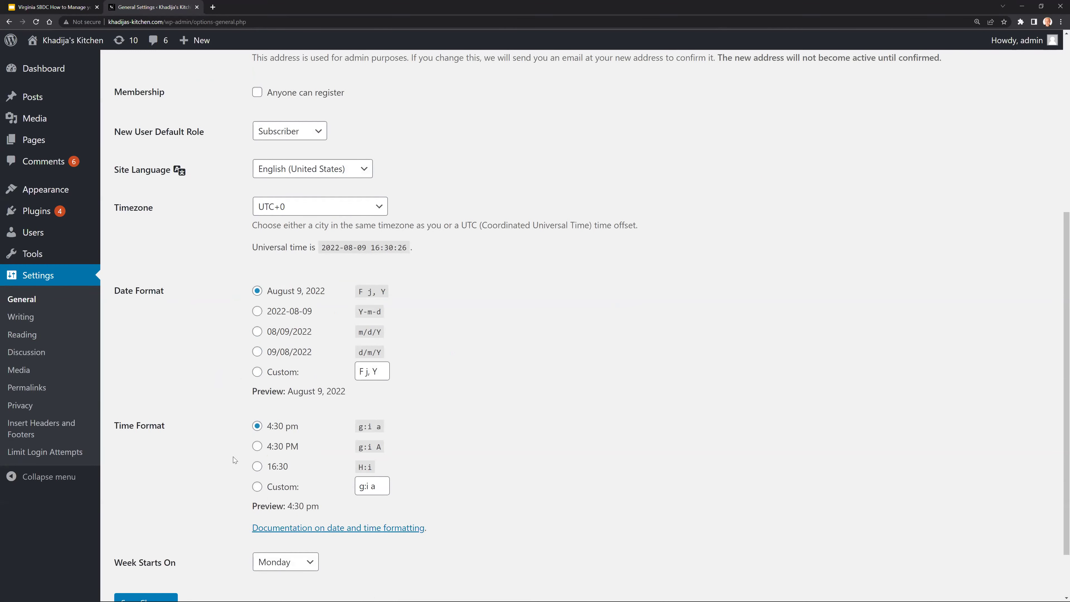
pyautogui.scroll(-2, 217, 452)
pyautogui.scroll(6, 216, 451)
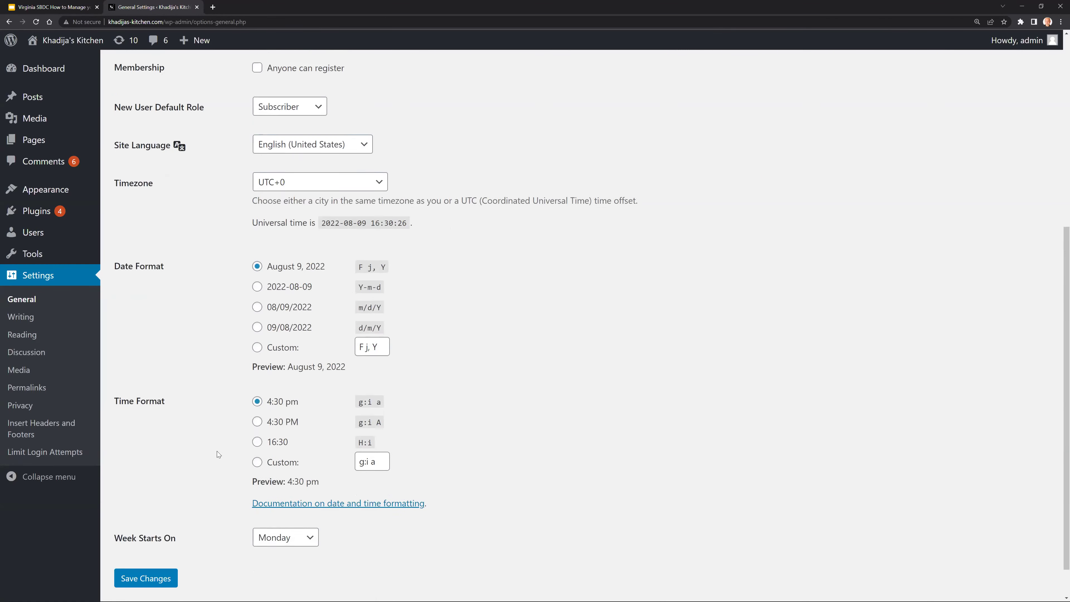
pyautogui.scroll(3, 216, 451)
pyautogui.moveTo(327, 149); pyautogui.dragTo(235, 155)
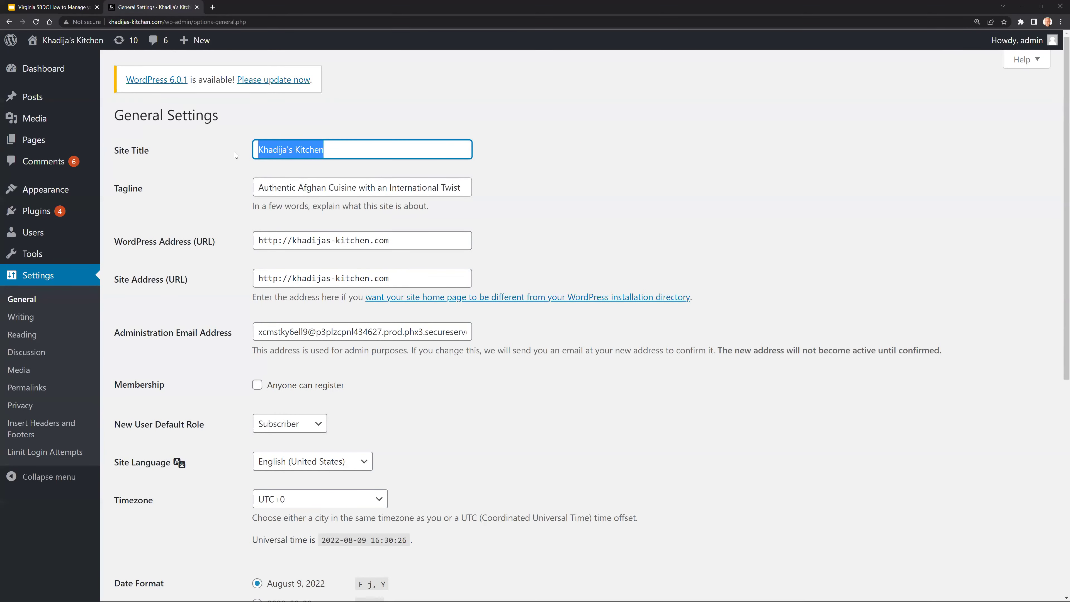
pyautogui.scroll(-6, 237, 194)
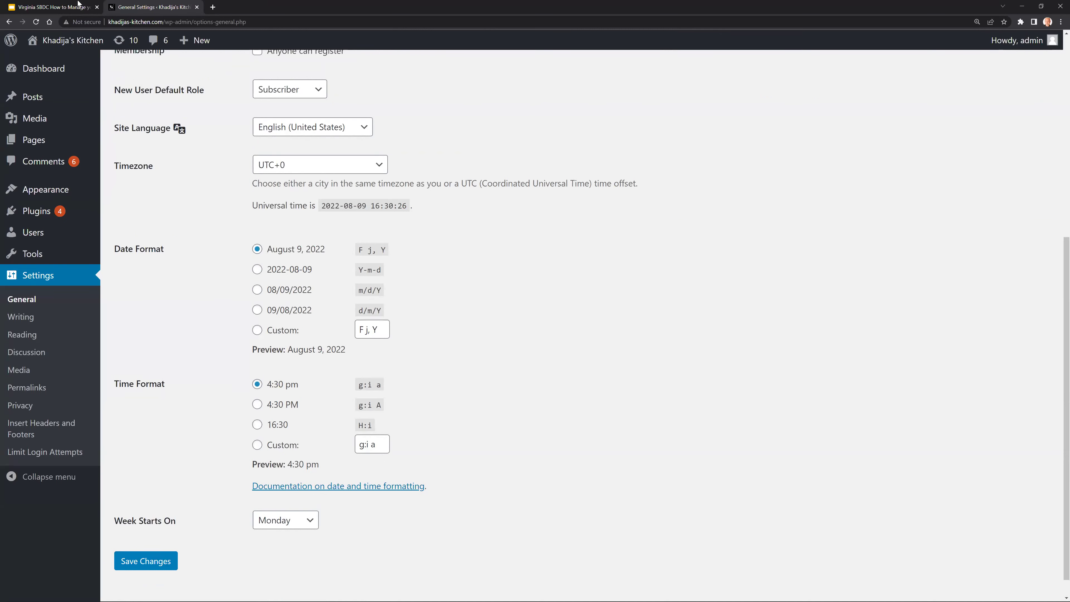
# Return to the dashboard, and open the Media Library with its file upload area shown
pyautogui.click(48, 71)
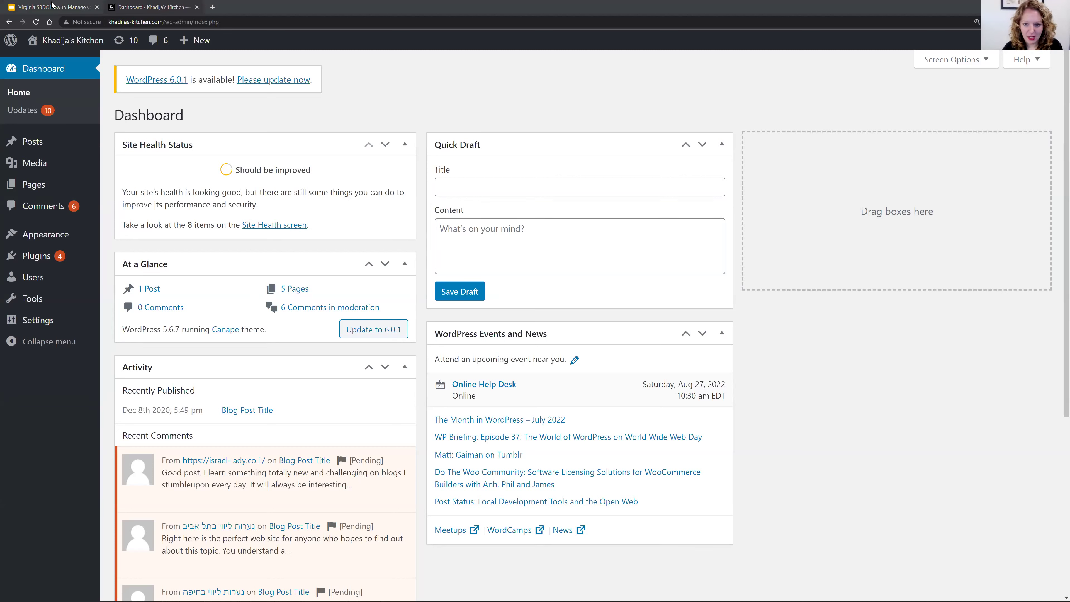
pyautogui.moveTo(53, 5)
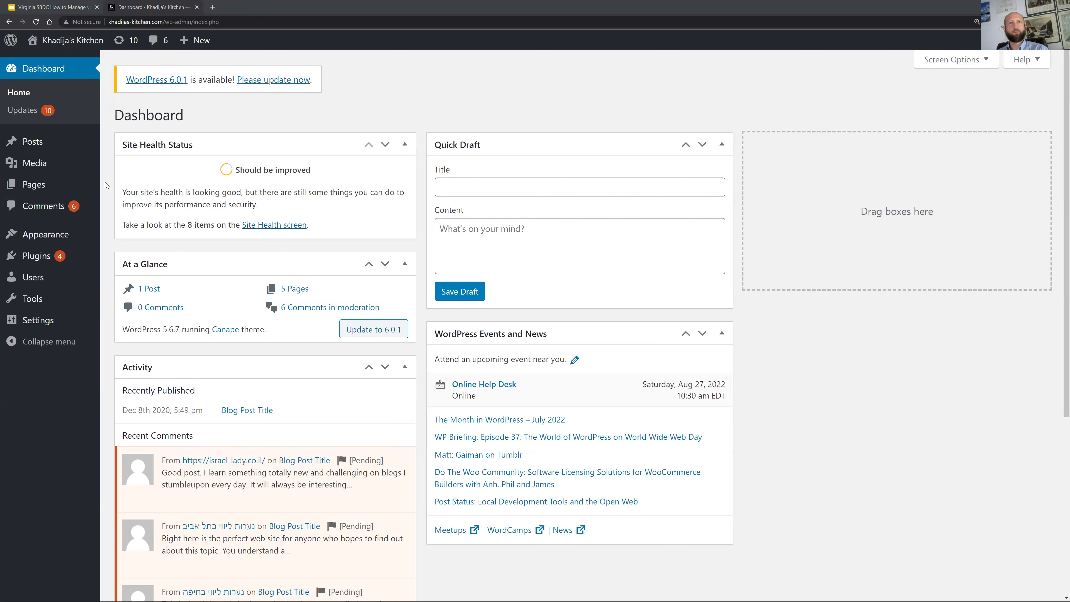
pyautogui.moveTo(59, 168)
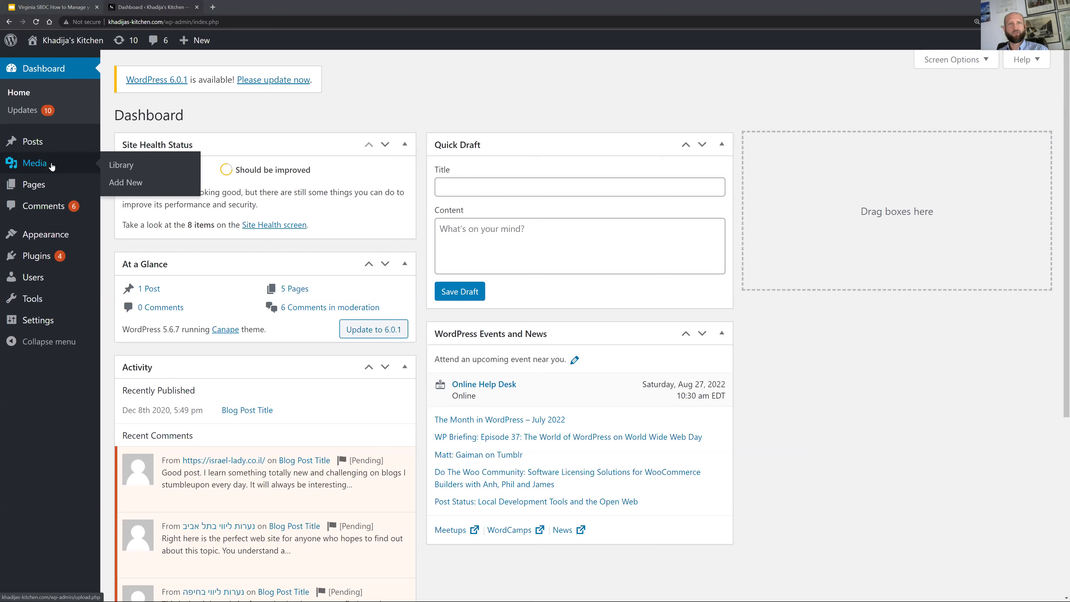
pyautogui.click(51, 166)
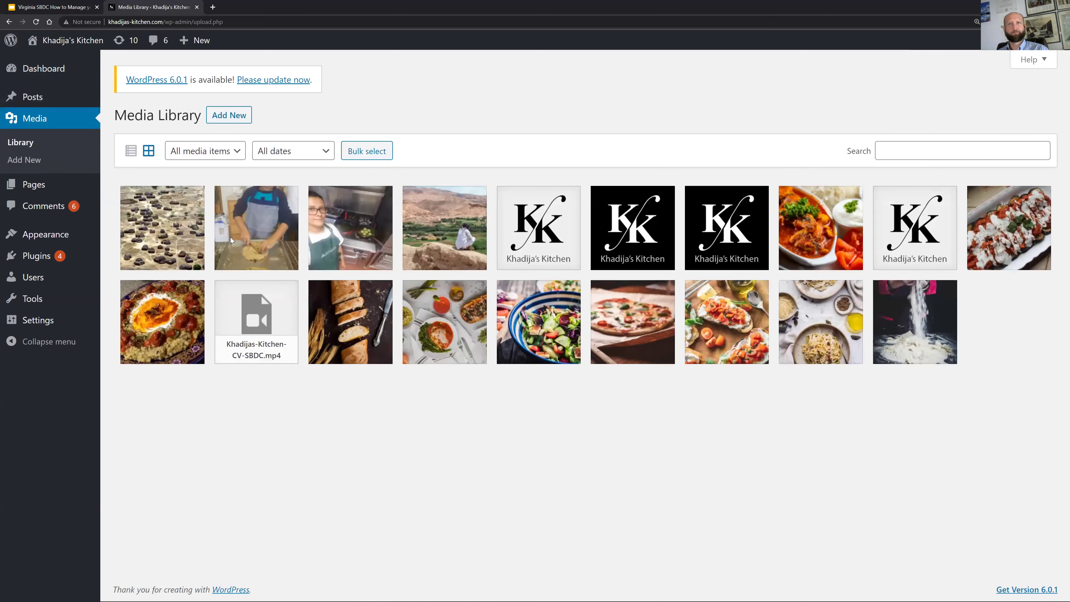
pyautogui.click(237, 120)
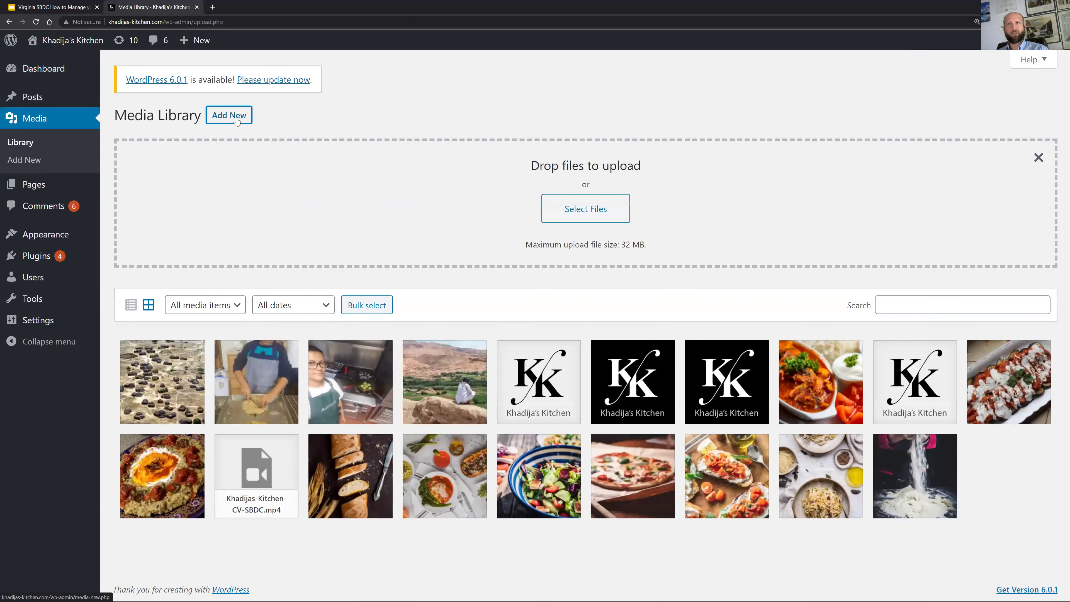
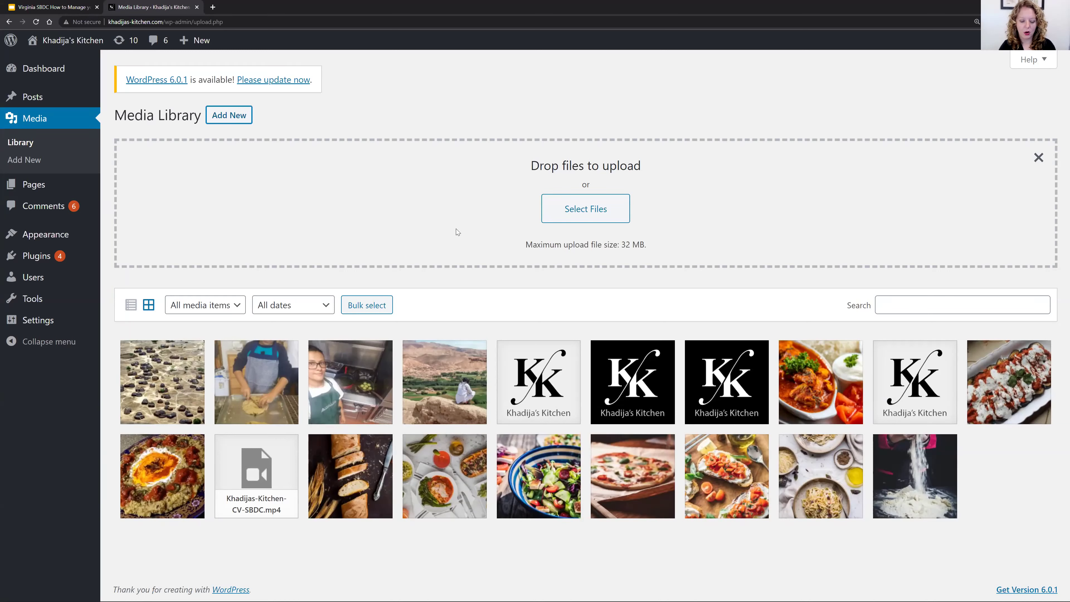
# Switch to the Google Slides presentation "Virginia SBDC How to Manage your WordPress Website"
pyautogui.click(73, 4)
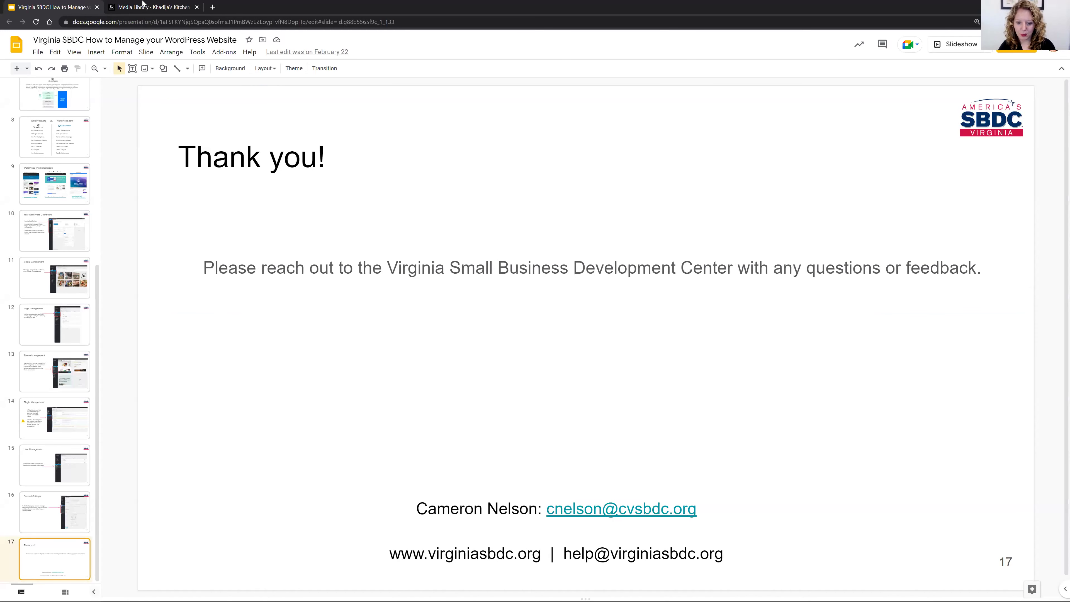